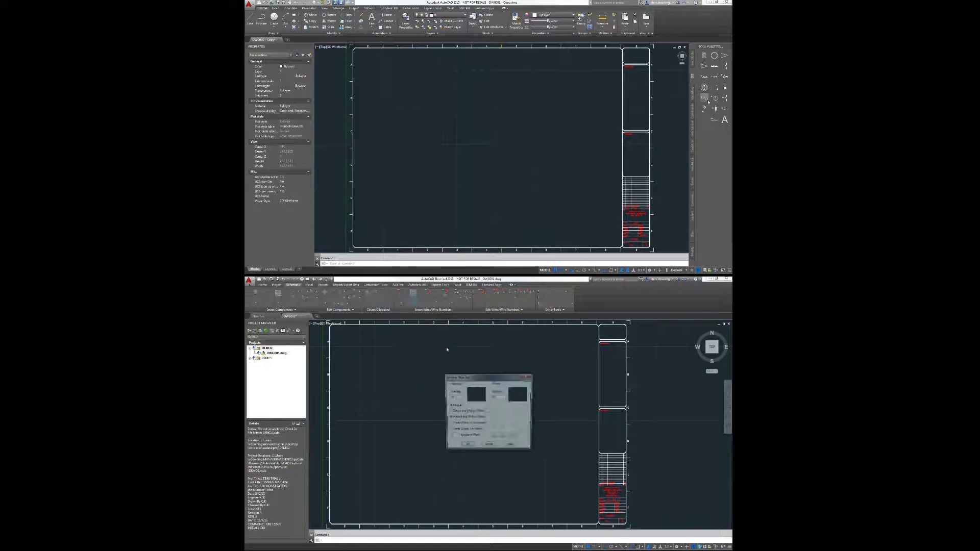
scroll(370, 69, up, 5)
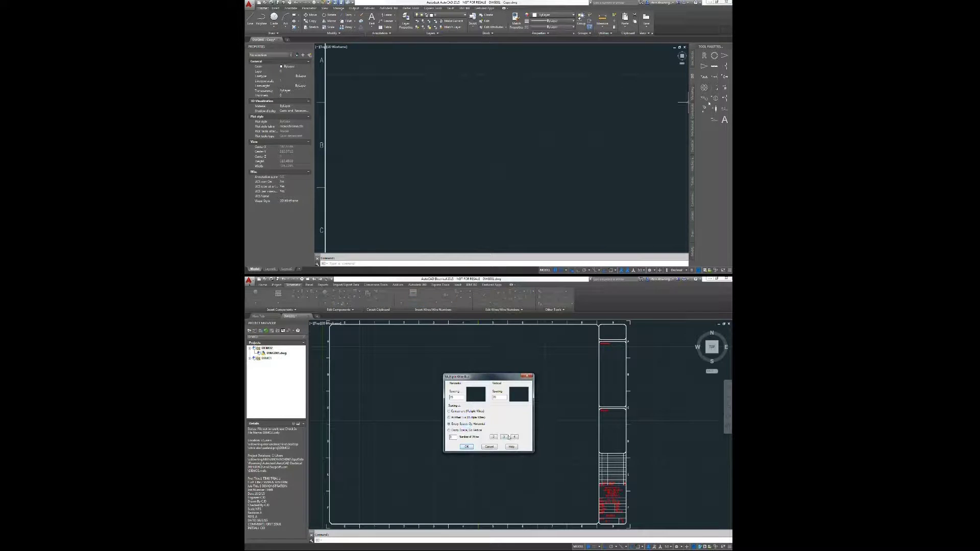
Step: Place the XD terminal block and choose the WHITE 2.5mm wire type for the bus
click(403, 74)
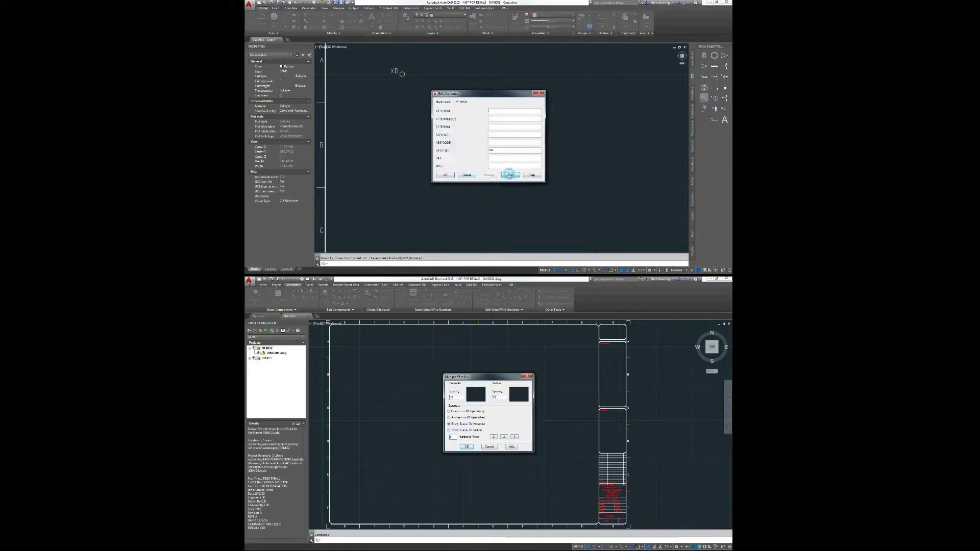
click(465, 447)
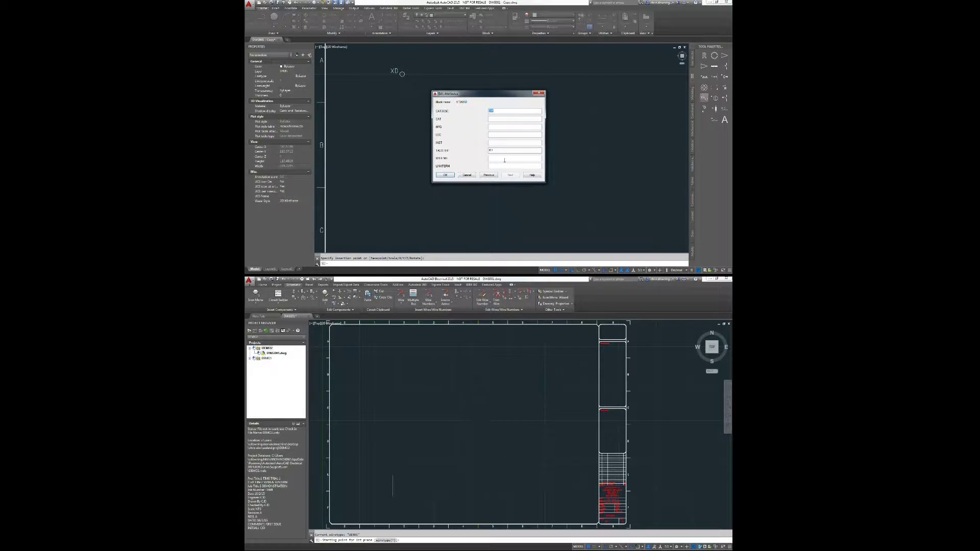
click(386, 541)
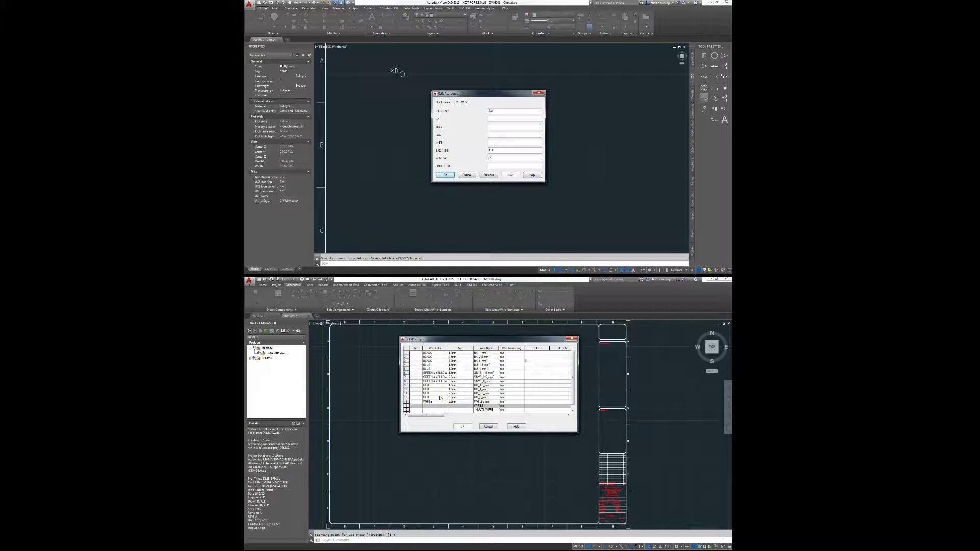
click(443, 398)
click(463, 427)
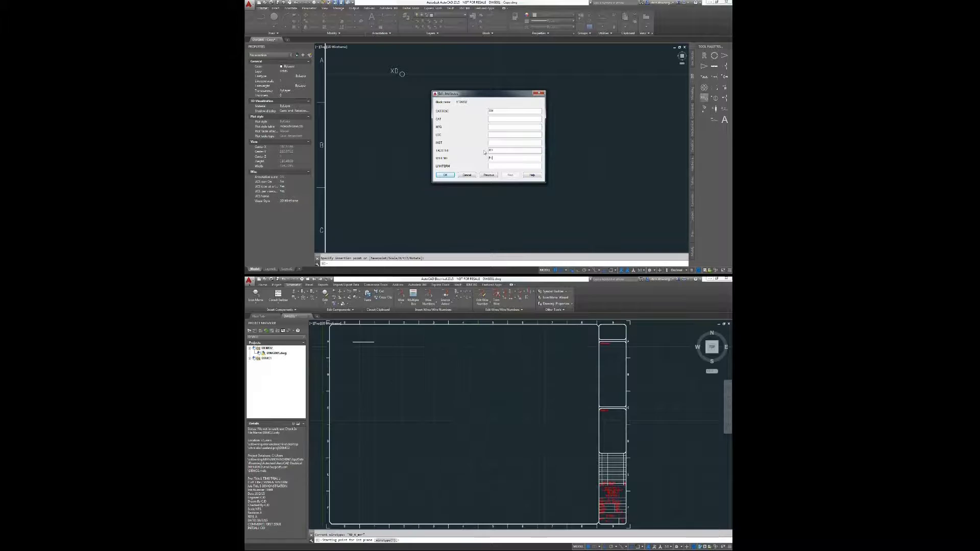
click(445, 176)
Step: Draw the four bus wires and copy the XD terminal twice downward
click(360, 347)
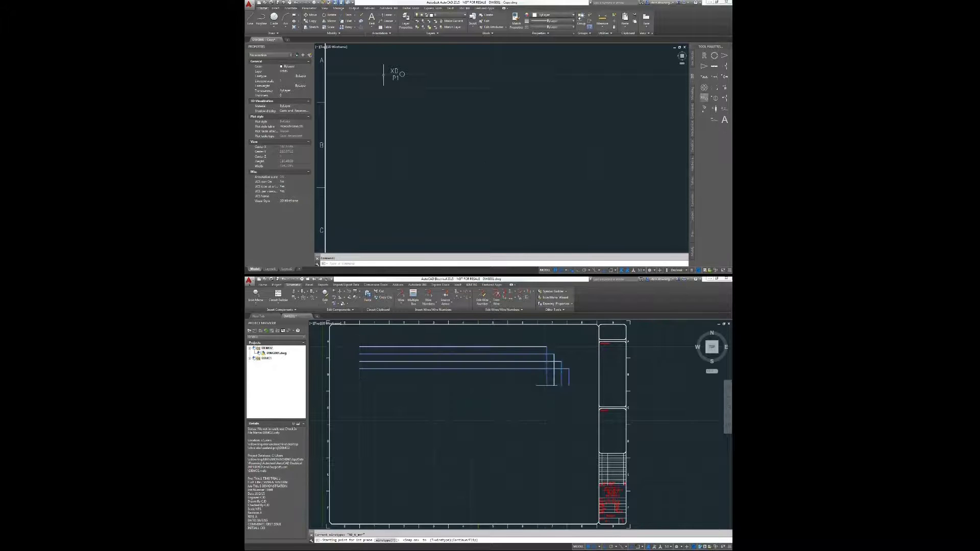
click(395, 73)
right_click(424, 74)
click(444, 144)
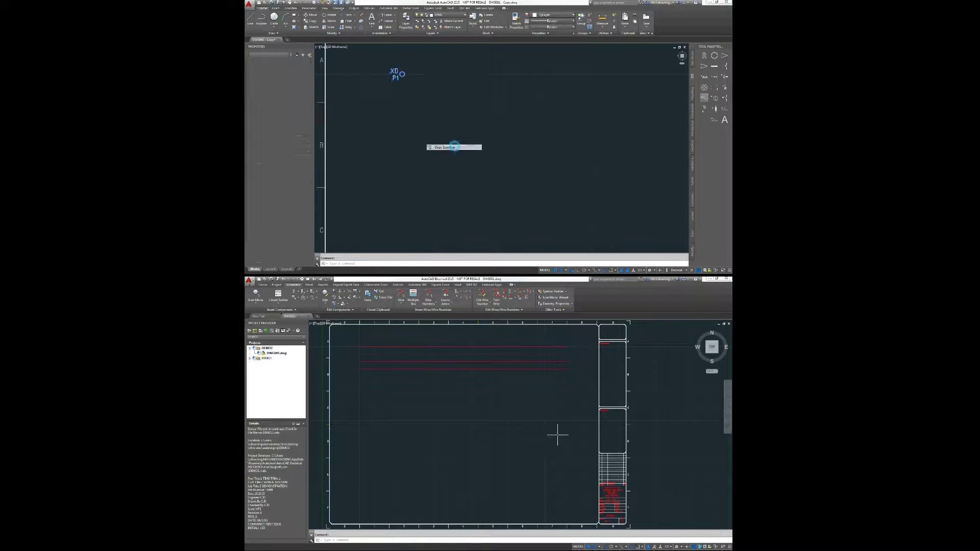
click(401, 73)
click(433, 94)
click(433, 113)
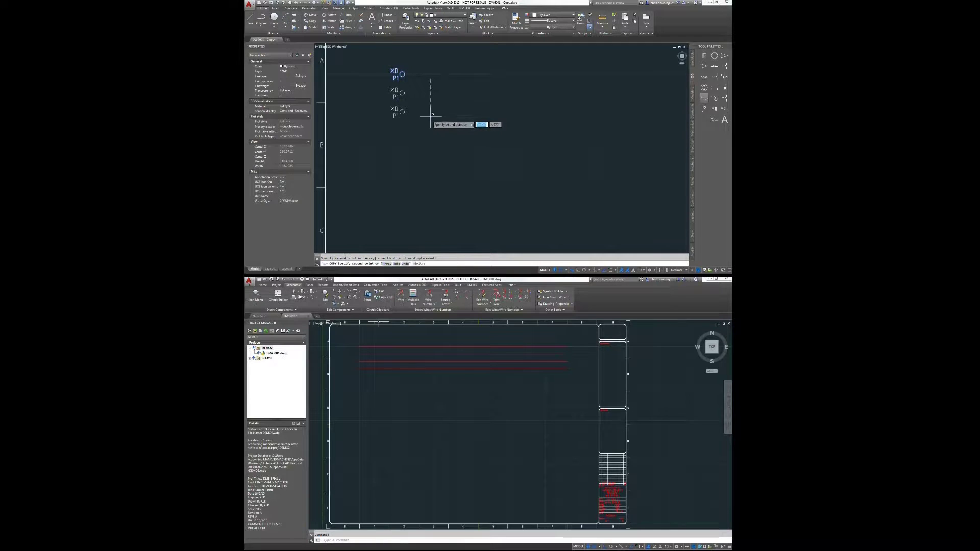
Step: Place the fourth XD copy and pick a symbol from Terminals/Connectors
click(429, 133)
key(Escape)
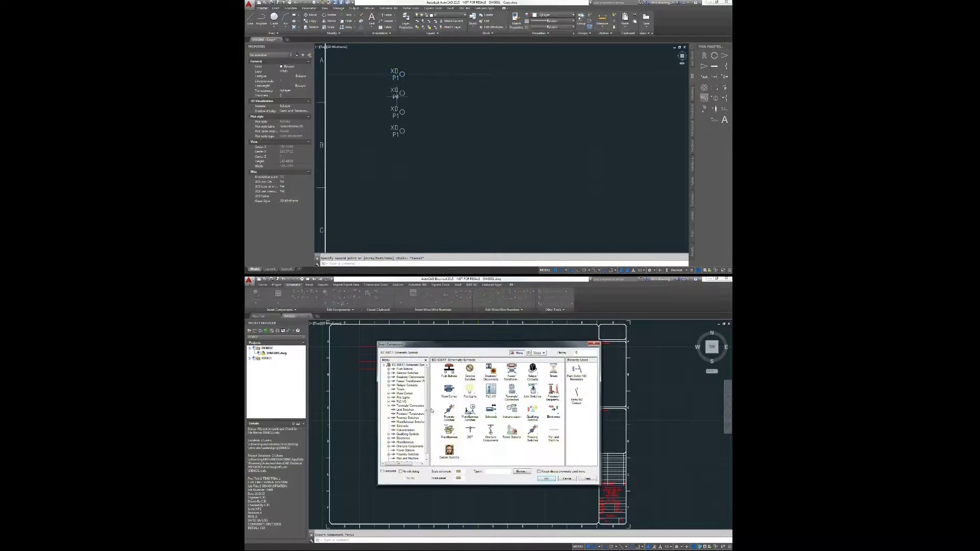
double_click(415, 113)
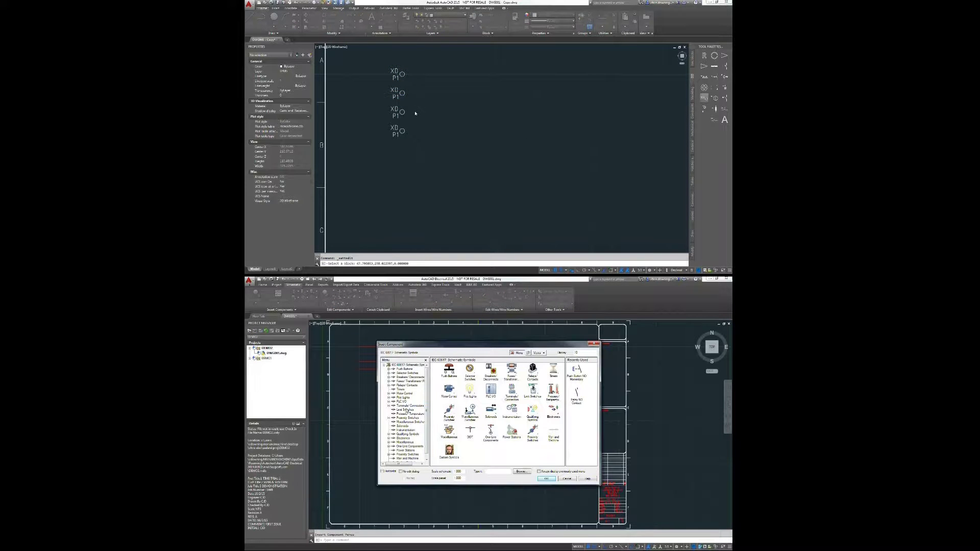
click(406, 406)
click(454, 372)
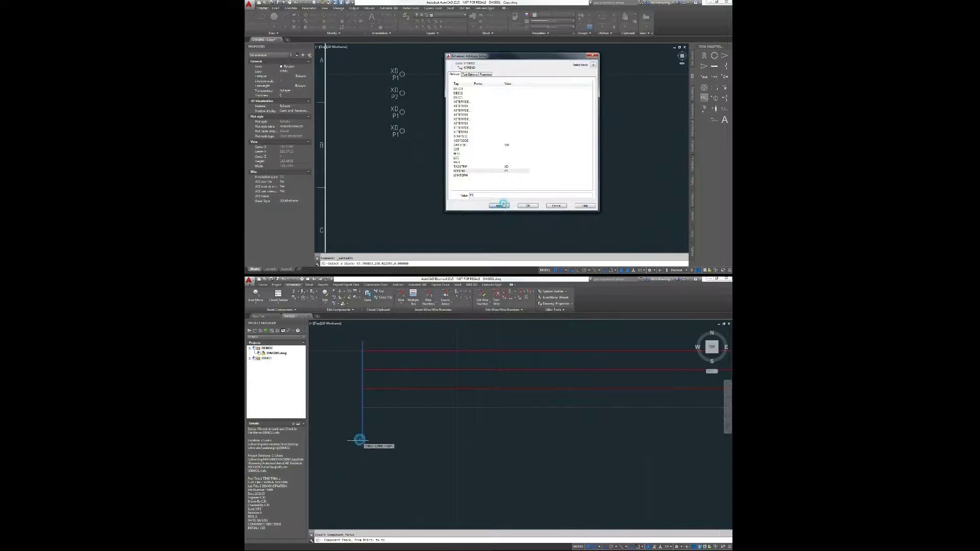
Step: Put terminals on the first two wires and relabel the second block P2
click(363, 350)
click(477, 422)
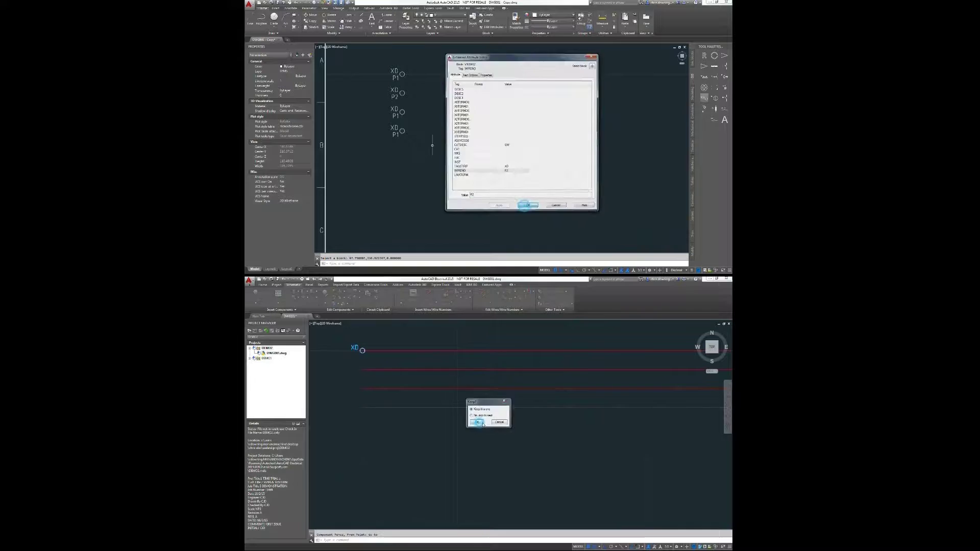
click(527, 205)
click(395, 112)
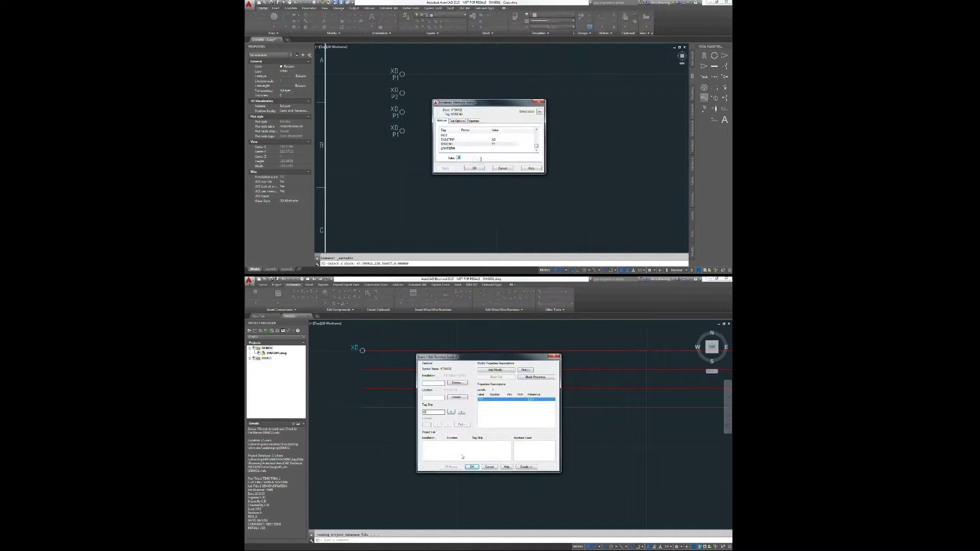
click(471, 468)
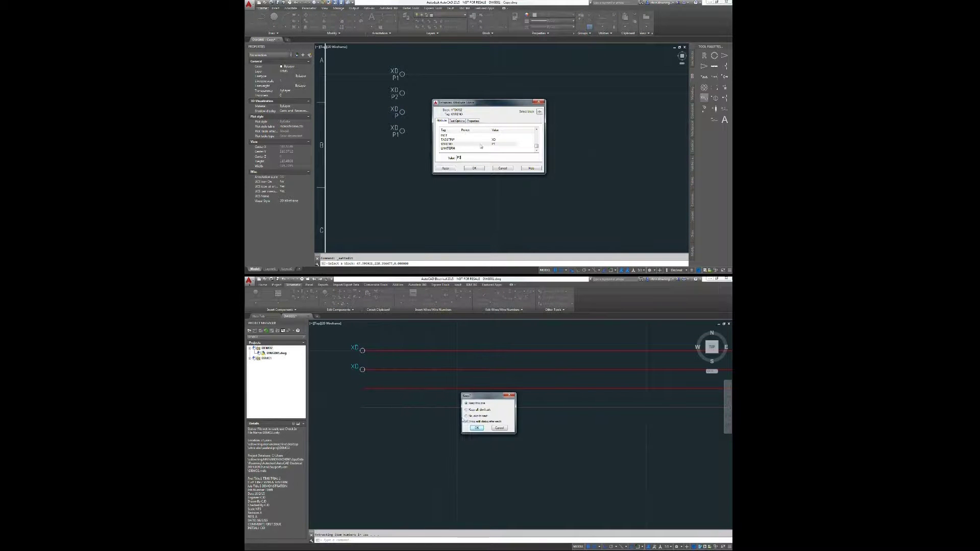
Step: Relabel the remaining blocks P3 and N and add the third wire's terminal
click(473, 168)
click(476, 428)
click(396, 132)
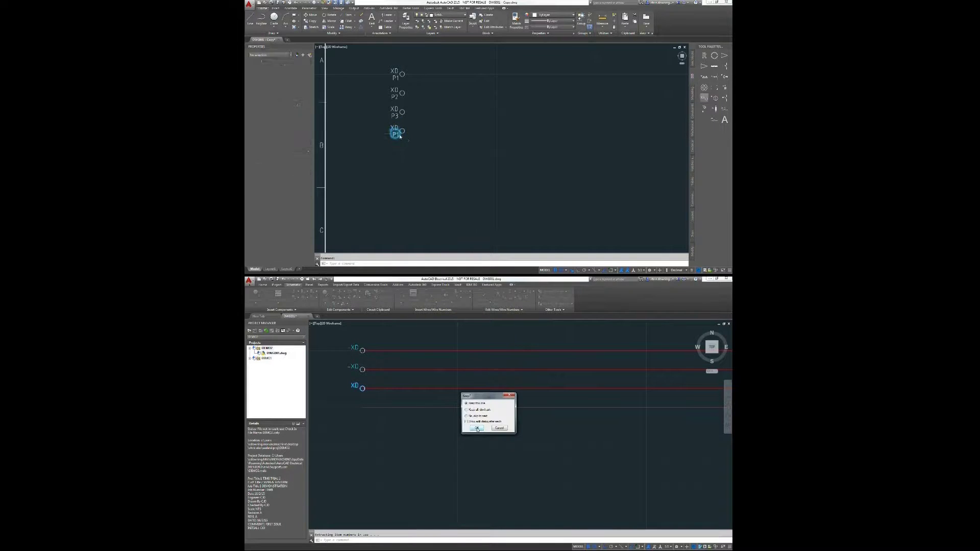
click(478, 427)
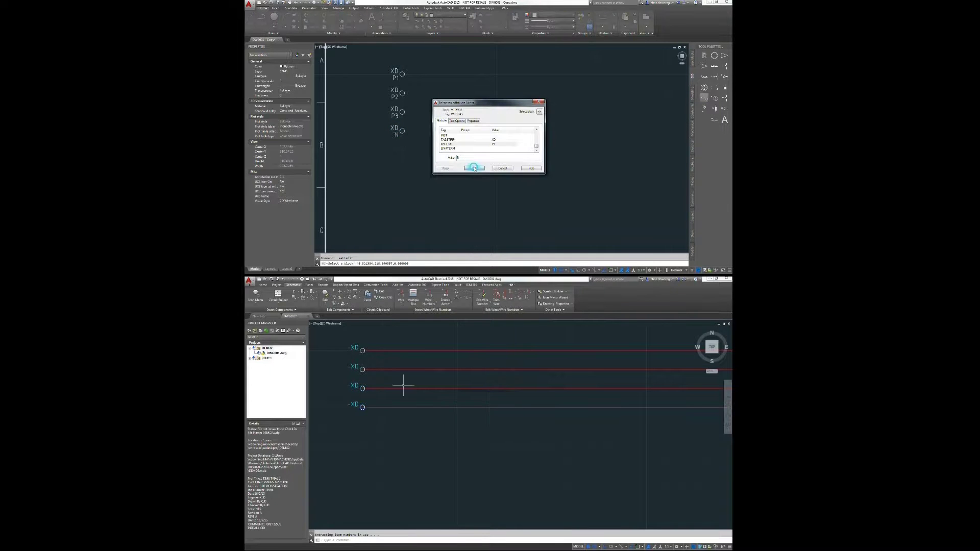
click(472, 167)
scroll(375, 108, down, 3)
Step: Make RD_6_mm² the current layer and select a disconnect switch symbol
middle_drag(375, 108, 390, 116)
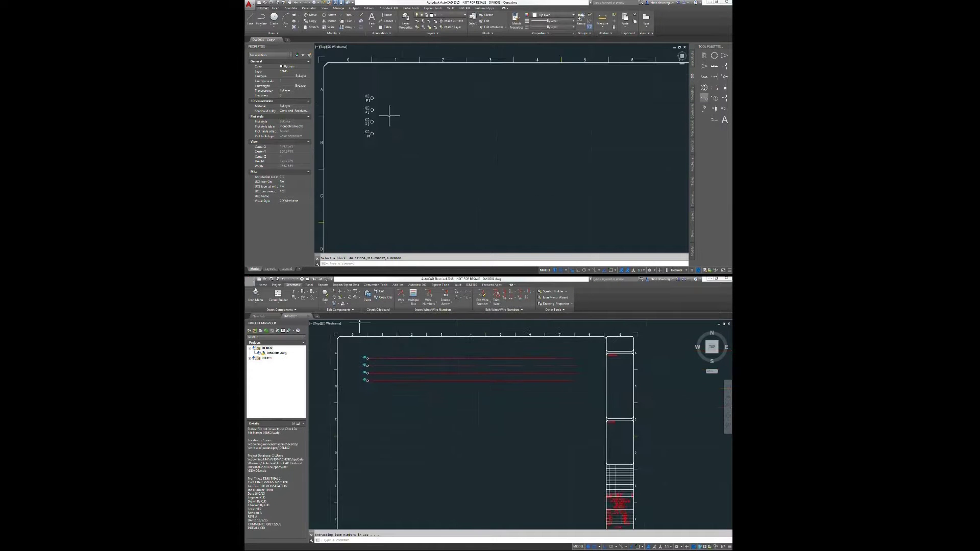
click(451, 20)
click(410, 377)
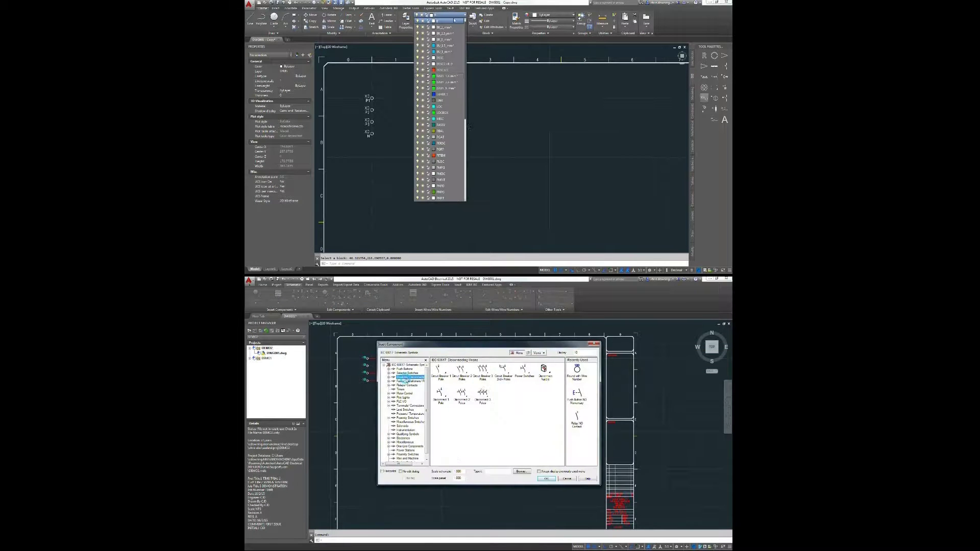
drag(465, 127, 467, 193)
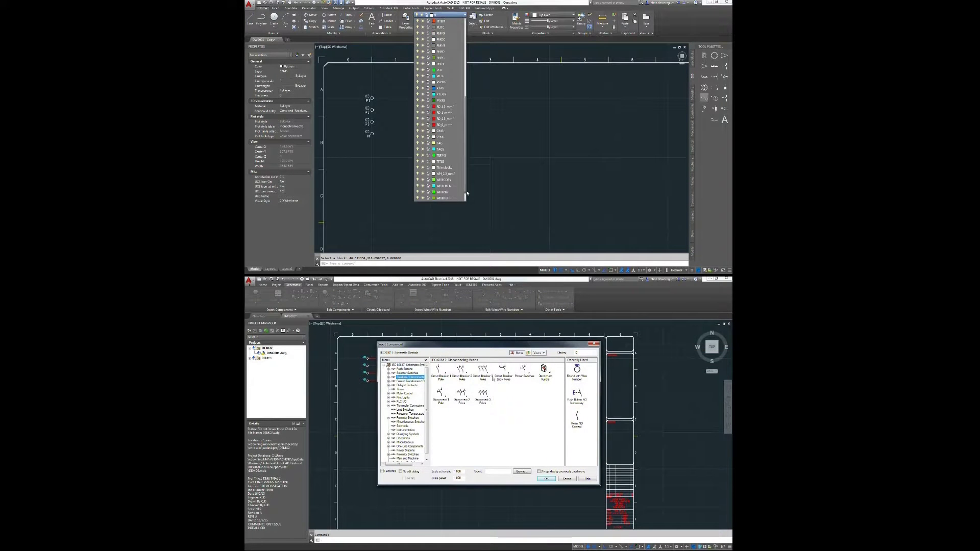
click(447, 130)
click(484, 396)
click(461, 378)
Step: Draw a red wire line to terminal P1 and copy it to P2
click(253, 18)
scroll(378, 135, up, 3)
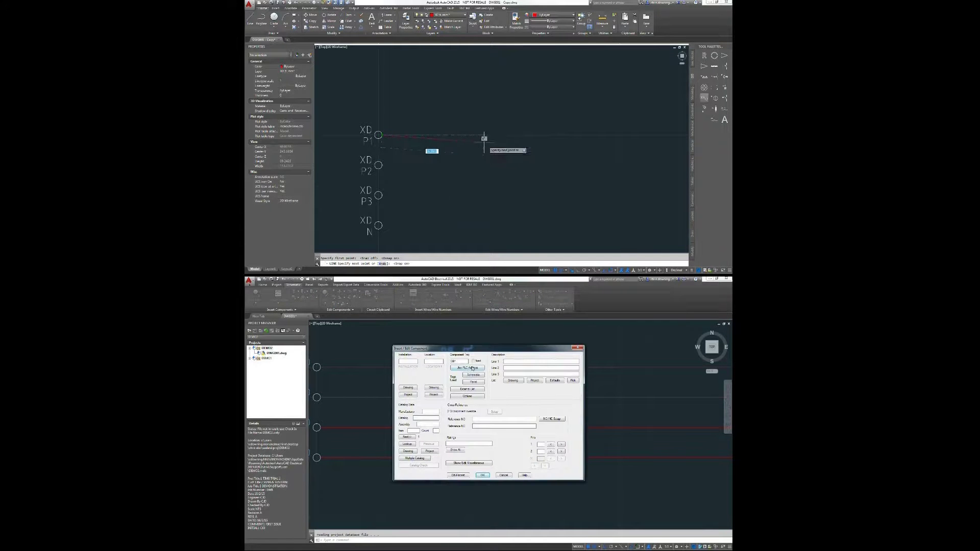
click(498, 135)
scroll(498, 135, down, 3)
scroll(414, 131, up, 3)
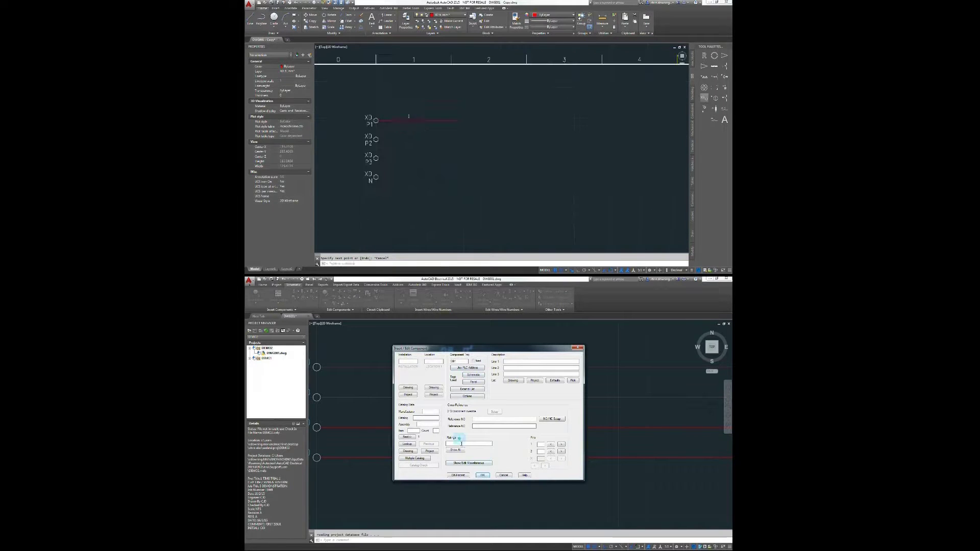
right_click(418, 138)
click(438, 180)
click(437, 127)
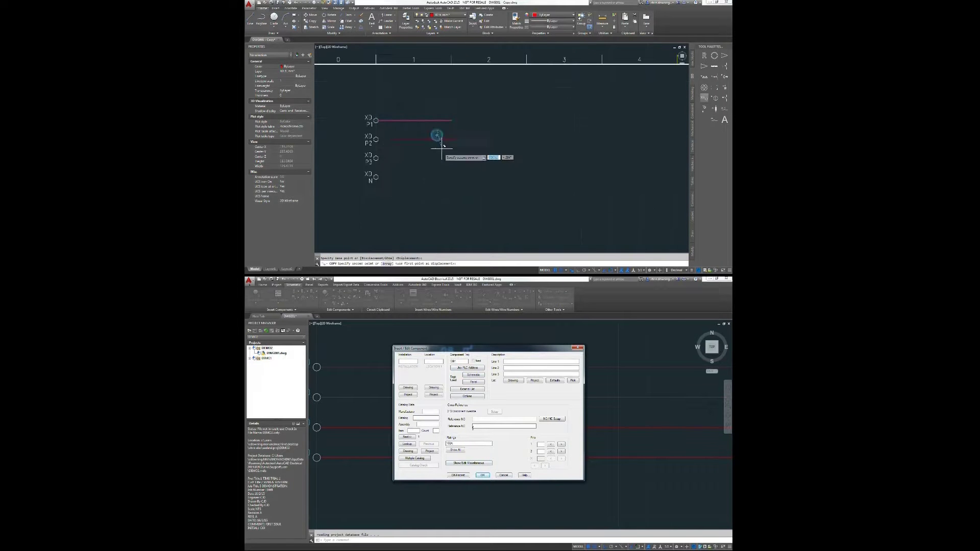
click(437, 145)
Step: Place the QB1 switch on the bus, copy the line to N, and add a fourth pole
click(483, 475)
click(437, 176)
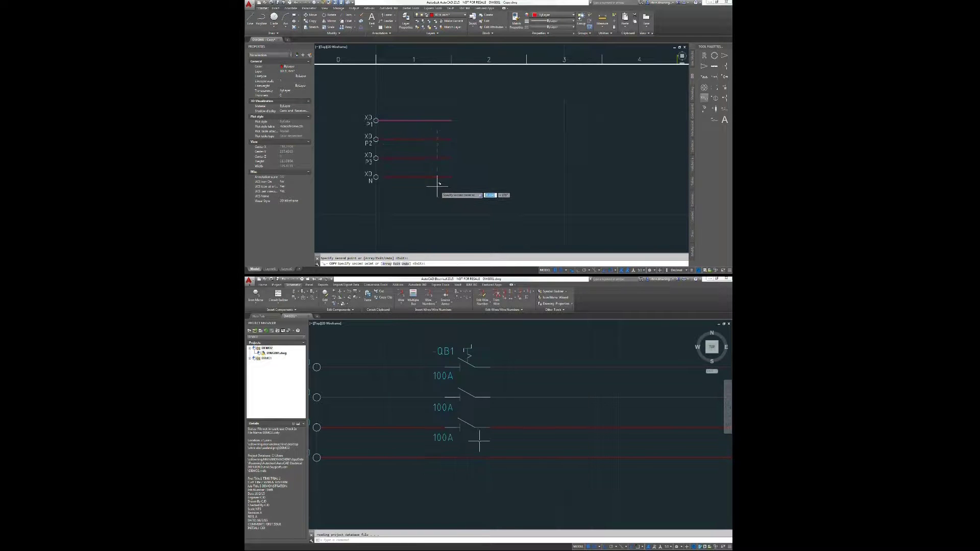
key(Escape)
scroll(434, 119, down, 2)
right_click(482, 428)
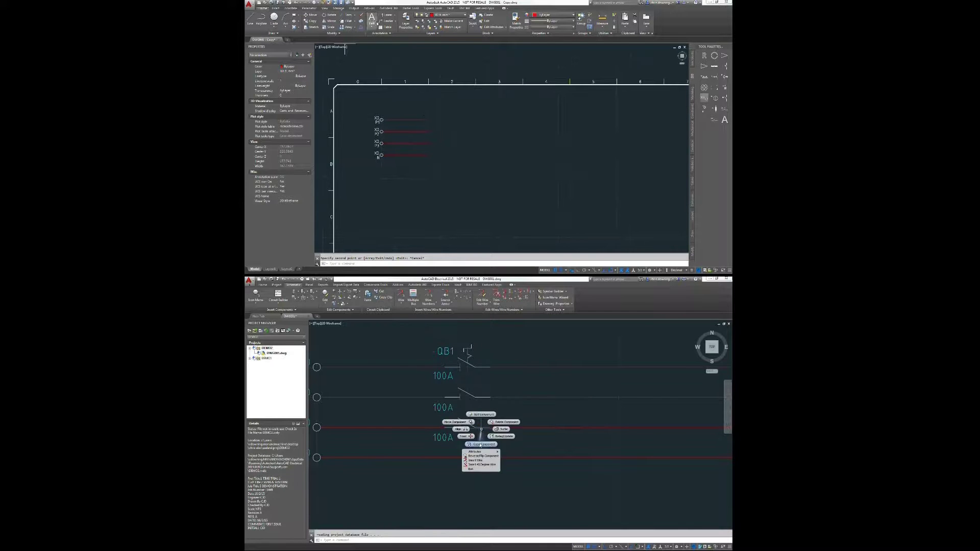
click(482, 444)
click(371, 19)
scroll(393, 112, up, 2)
Step: Add a P1 text label above the first incoming wire
click(475, 458)
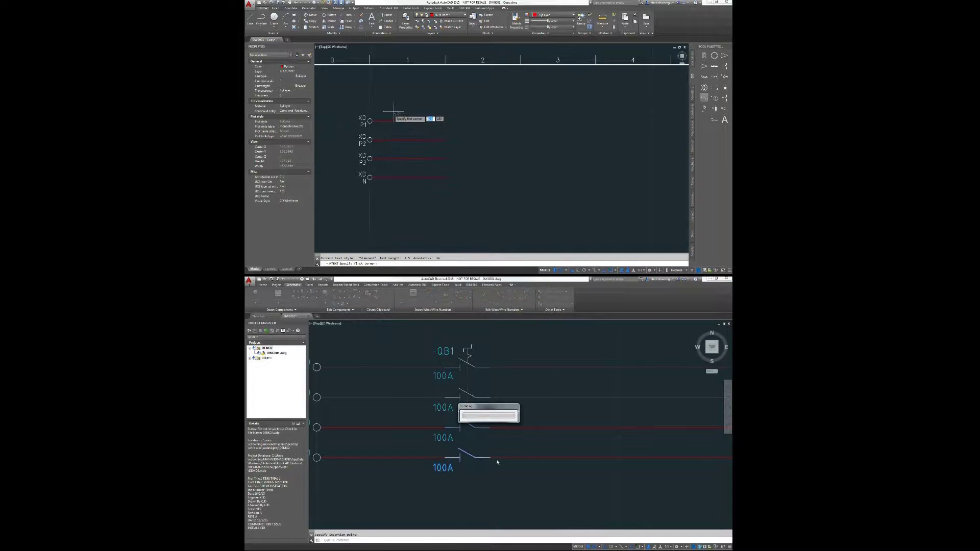
click(394, 112)
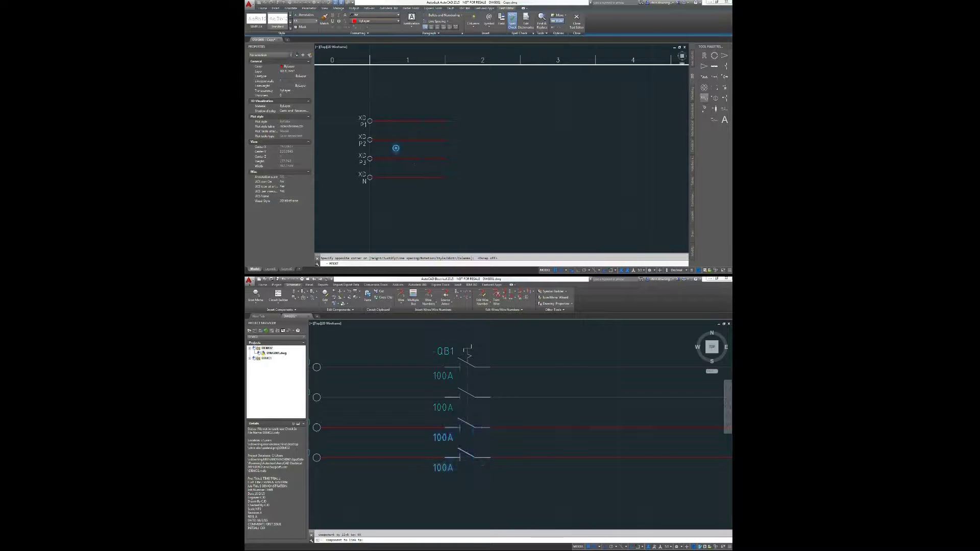
click(394, 150)
click(399, 113)
Step: Make the P1 label green on a new layer and hide QB1's duplicate tag
click(298, 66)
right_click(451, 444)
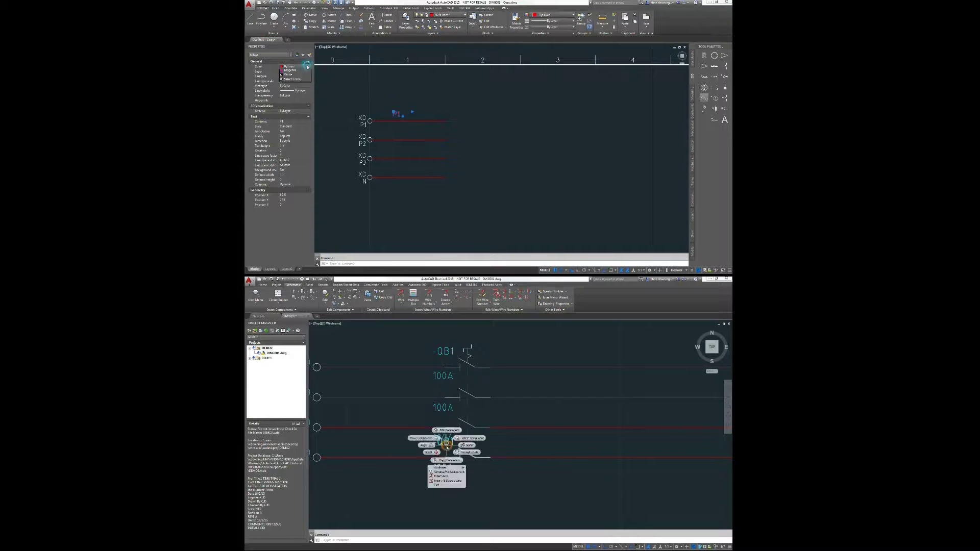
click(301, 70)
click(478, 477)
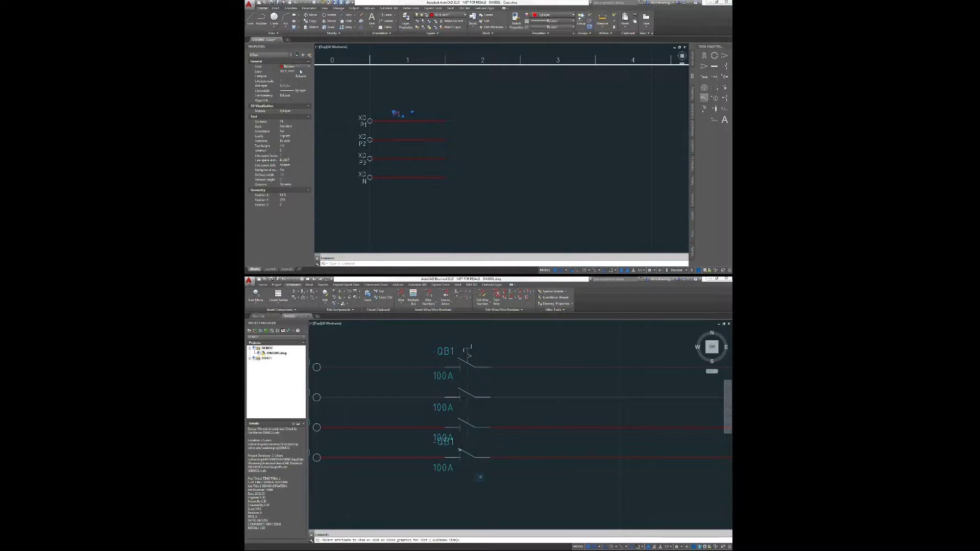
click(447, 442)
click(302, 72)
scroll(526, 416, down, 2)
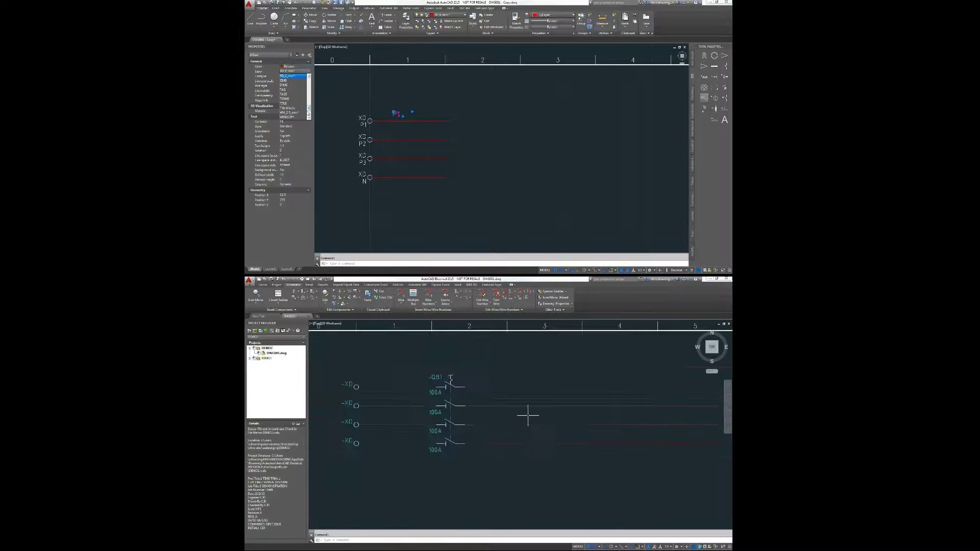
scroll(448, 389, down, 2)
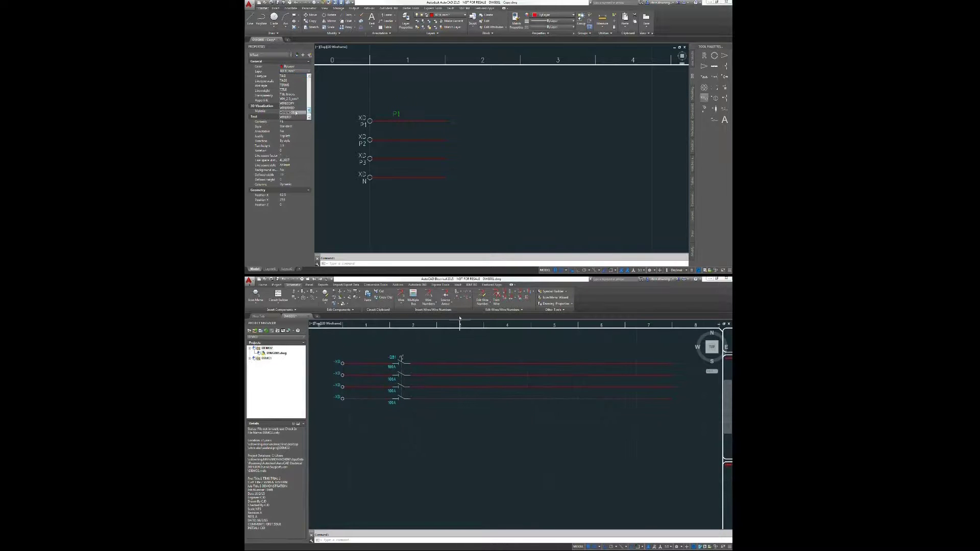
click(291, 111)
click(445, 299)
Step: Add source arrows to two bus wire ends and move the P1 label vertically
click(672, 366)
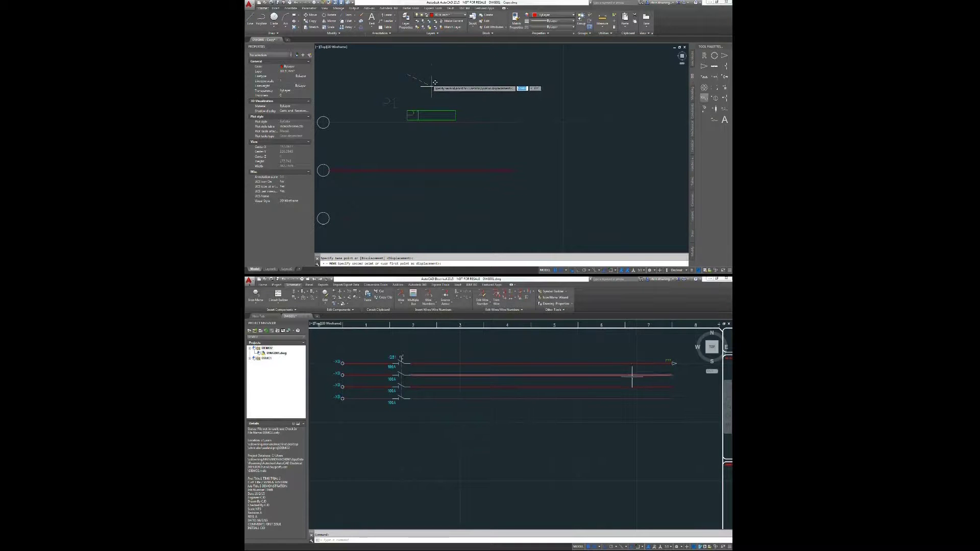
key(F8)
key(Return)
click(673, 374)
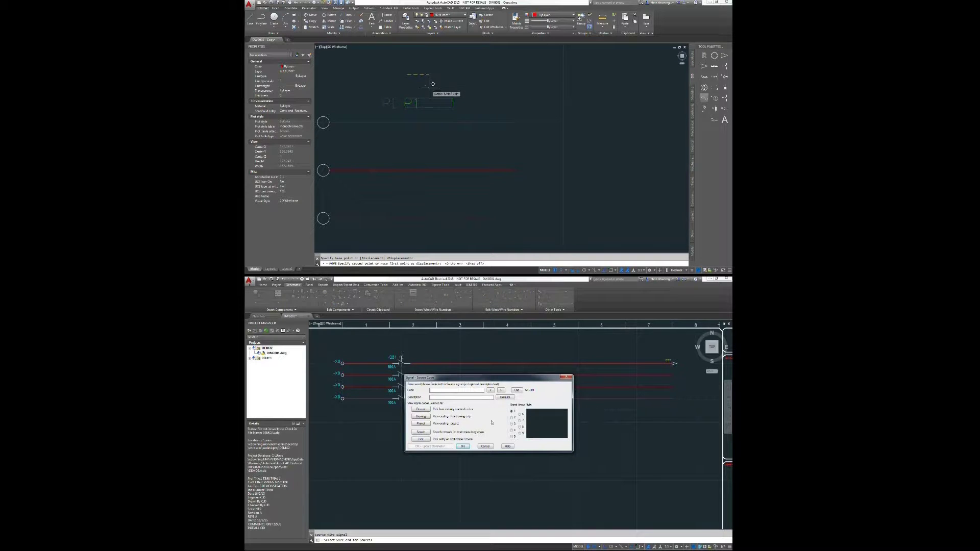
click(433, 84)
click(463, 446)
scroll(416, 103, down, 2)
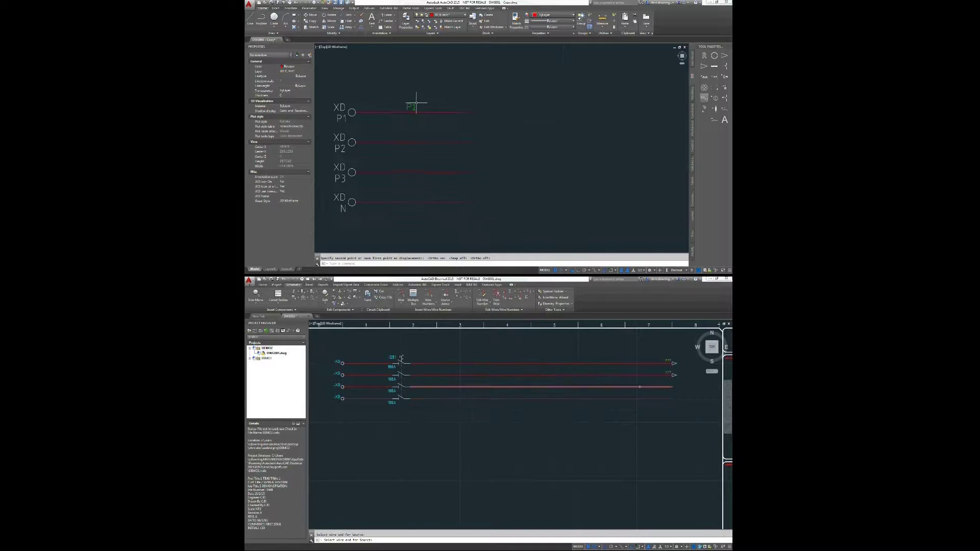
Step: Copy the P1 label above the second, third and N wires
click(640, 387)
click(393, 92)
right_click(410, 78)
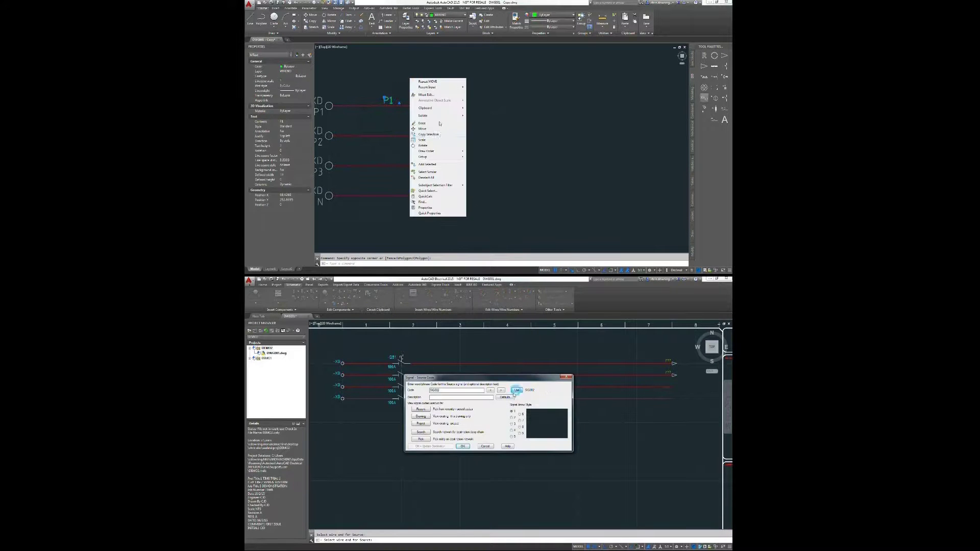
click(429, 134)
click(517, 390)
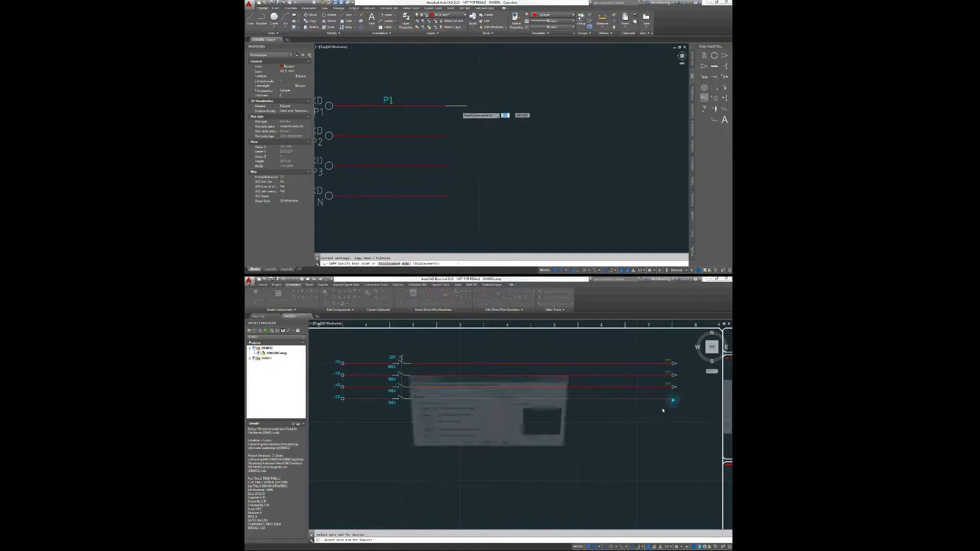
click(457, 106)
click(458, 137)
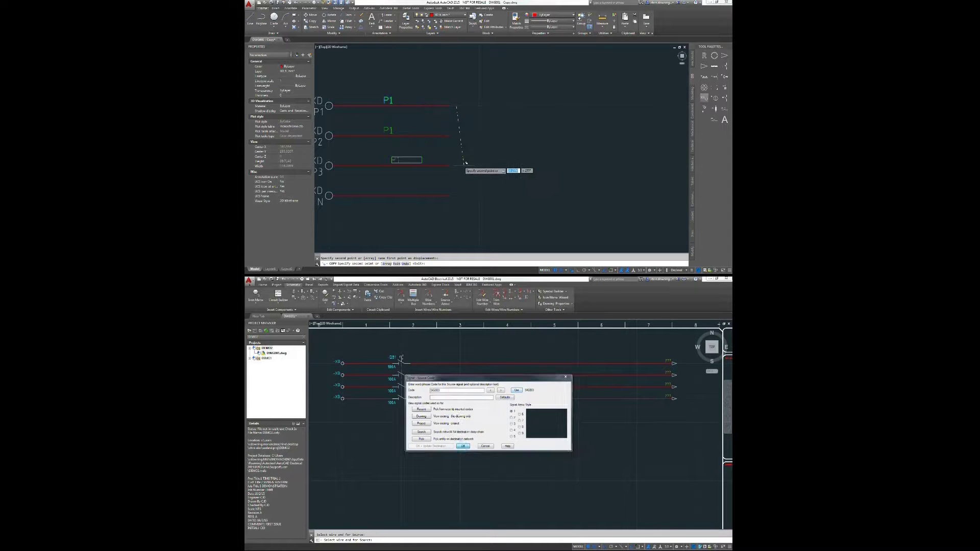
click(463, 445)
click(460, 166)
scroll(521, 429, down, 2)
click(458, 196)
key(Escape)
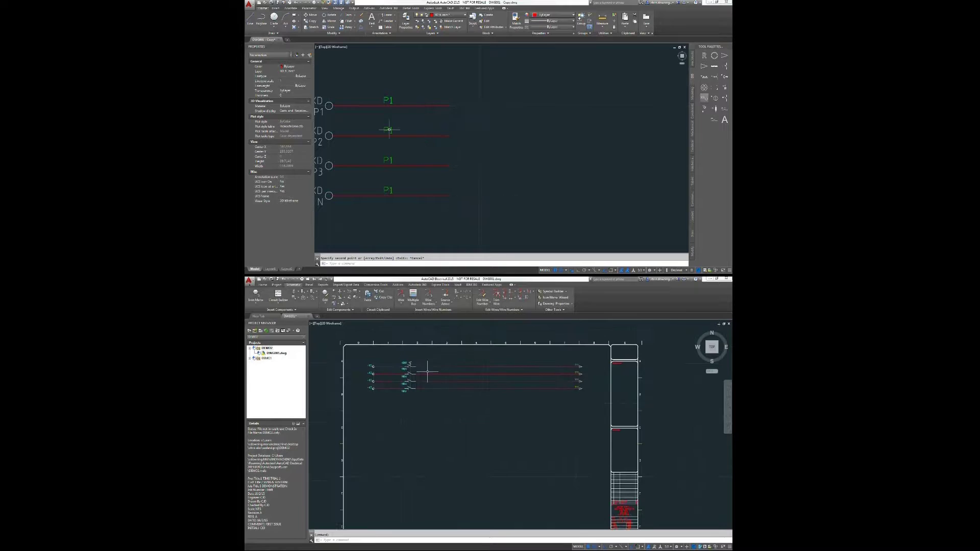
Step: Relabel the copies P2, P3 and N, and start a Multiple Bus of vertical wires
double_click(389, 129)
click(412, 294)
text(P2)
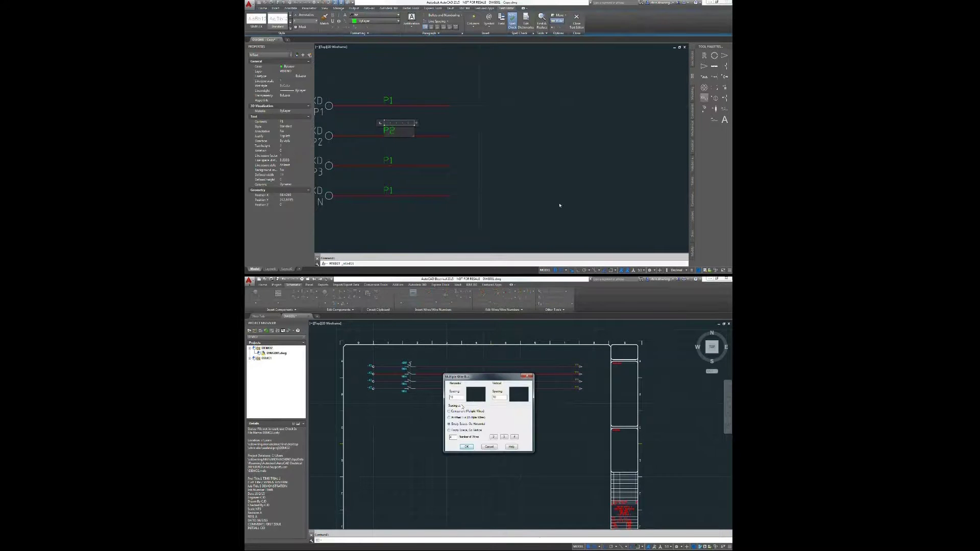
key(Return)
click(449, 417)
double_click(389, 160)
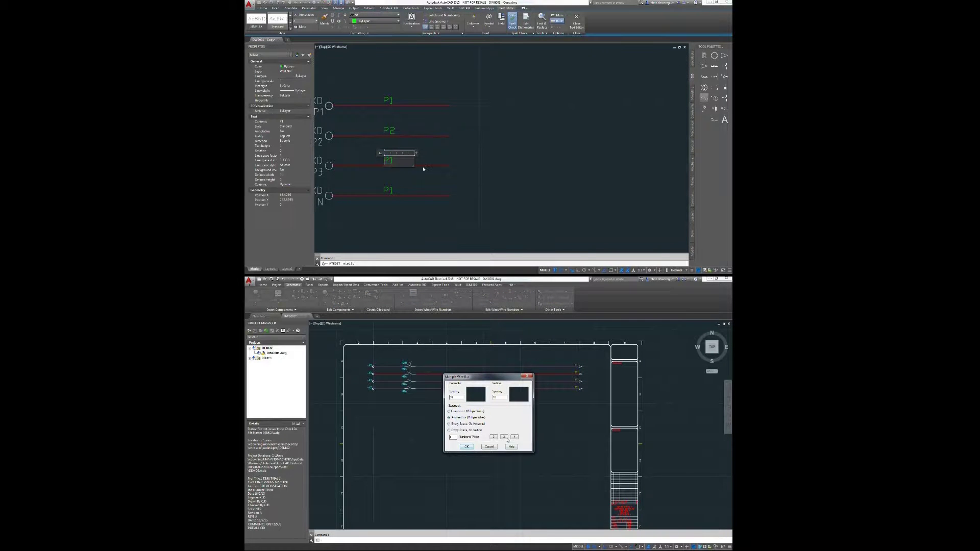
text(P3)
click(468, 445)
click(433, 183)
scroll(429, 364, up, 3)
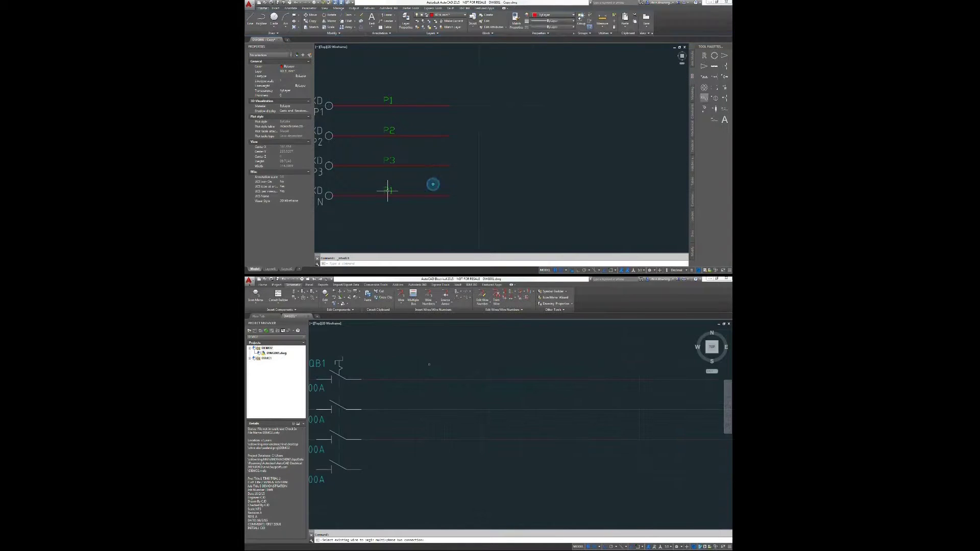
scroll(430, 378, down, 3)
double_click(387, 190)
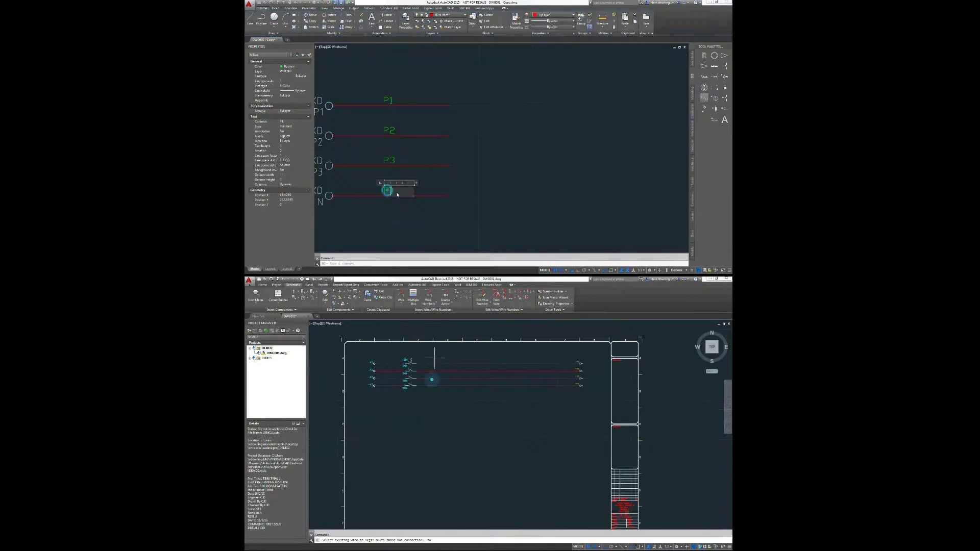
click(464, 162)
scroll(491, 130, down, 3)
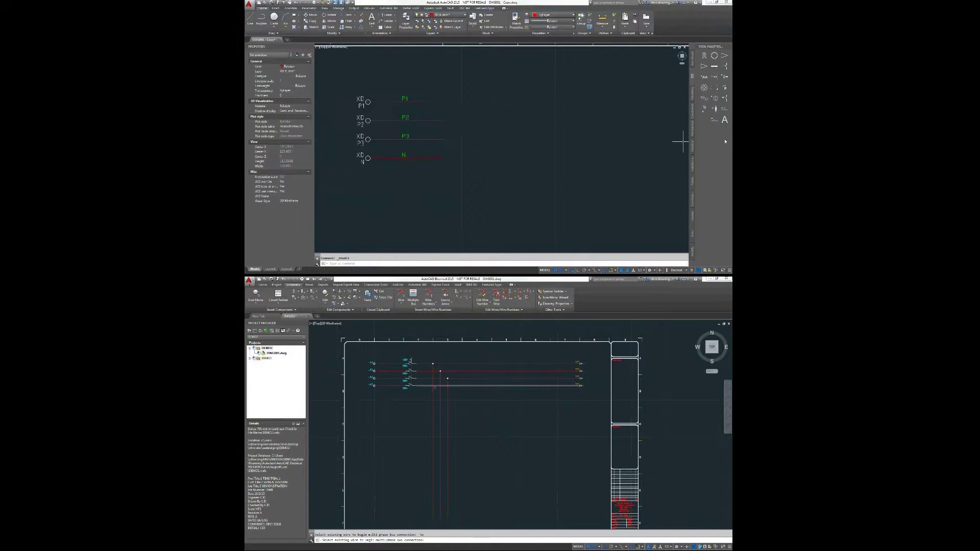
scroll(551, 453, up, 2)
scroll(460, 94, up, 3)
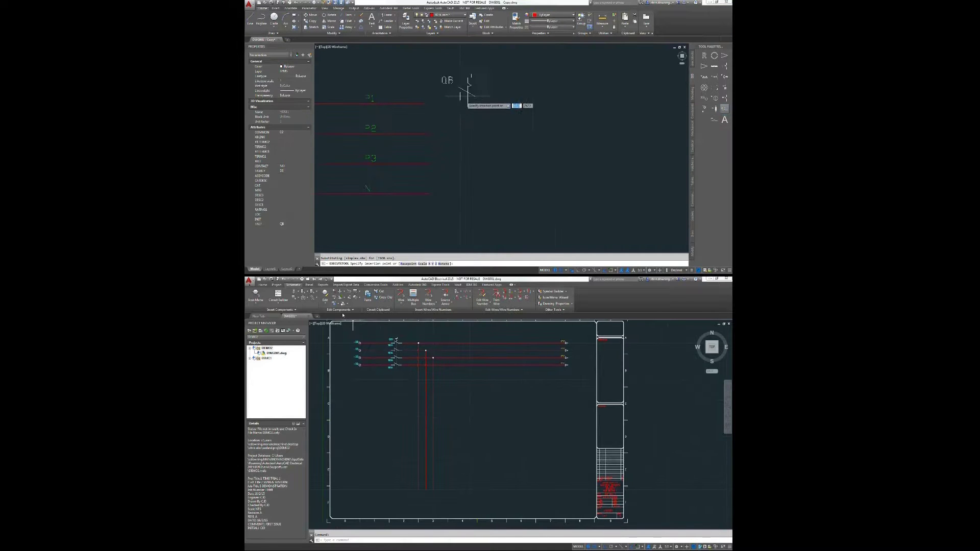
Step: Place the QB isolator and insert a three-phase motor below the drop wires
click(460, 93)
click(255, 295)
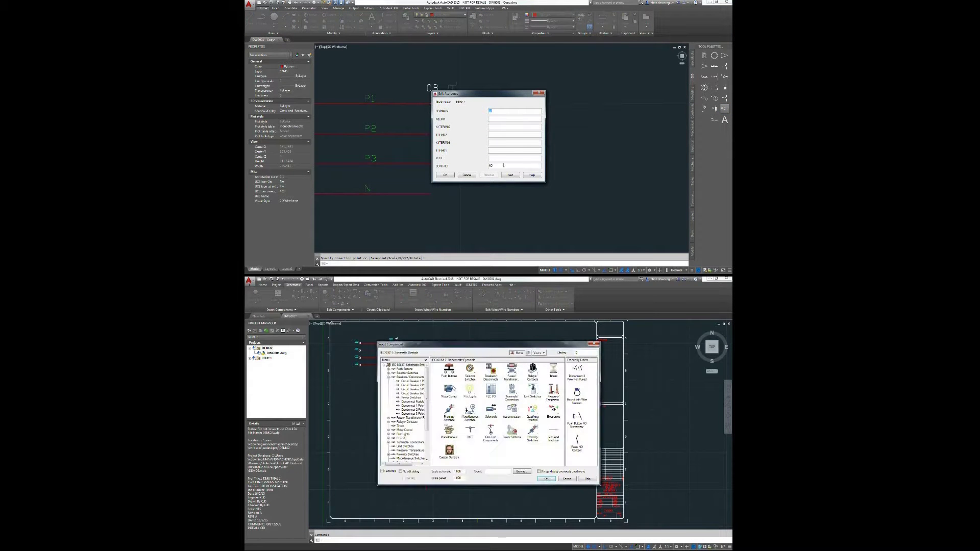
click(518, 176)
click(390, 377)
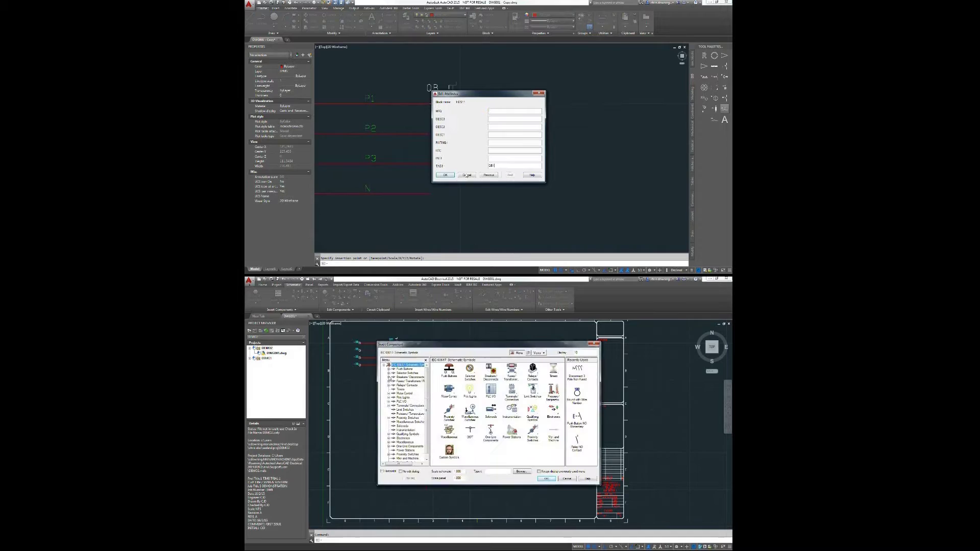
click(404, 392)
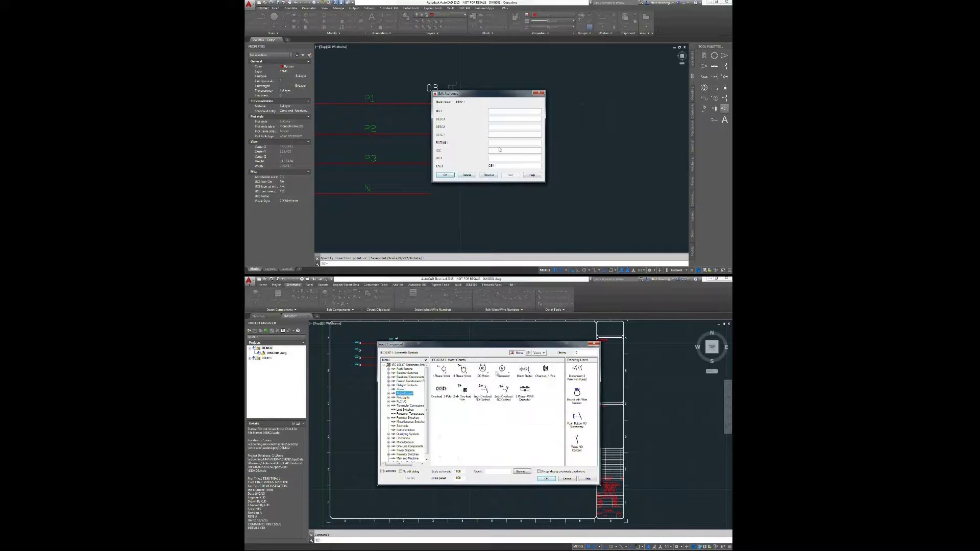
click(463, 368)
text(100A)
click(462, 381)
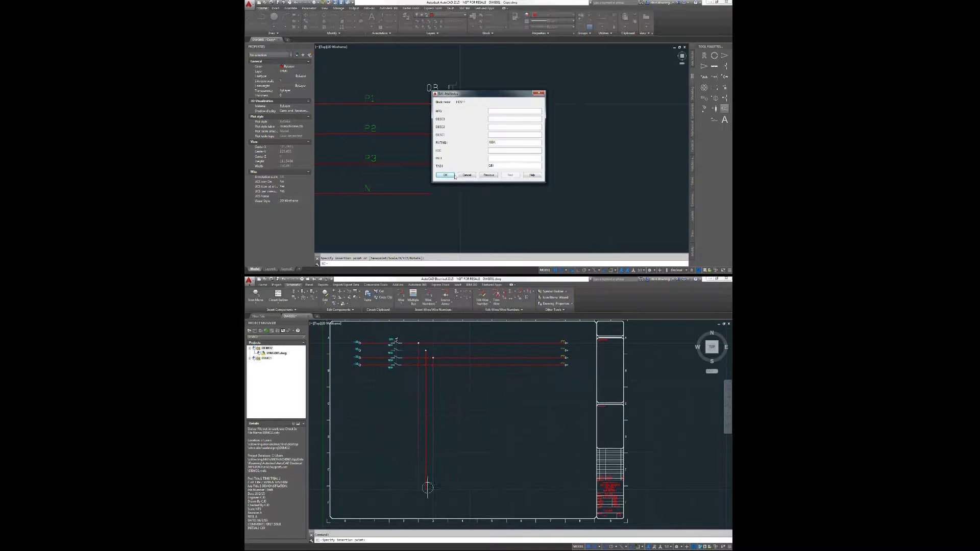
click(446, 175)
click(427, 488)
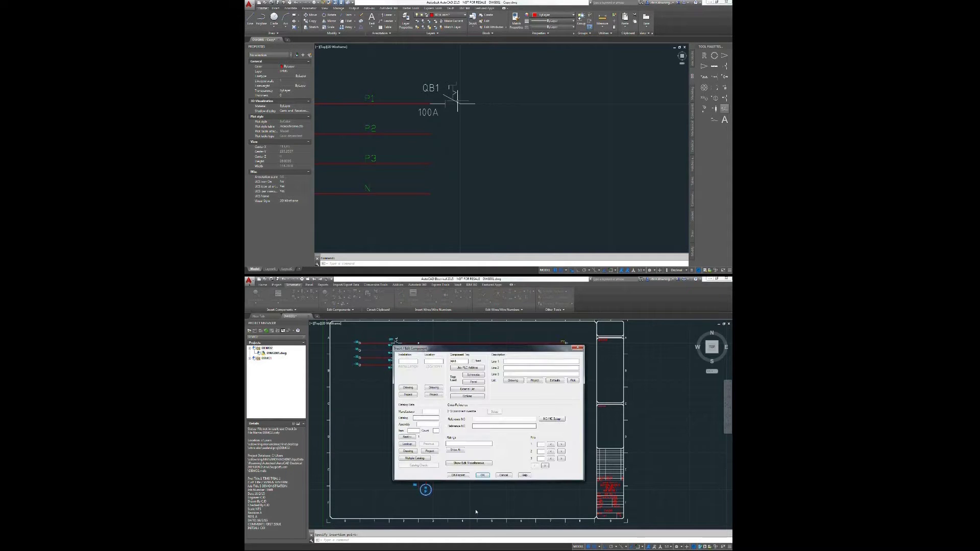
Step: Copy the QB1 100A breaker down onto the remaining bus lines
click(458, 100)
right_click(501, 67)
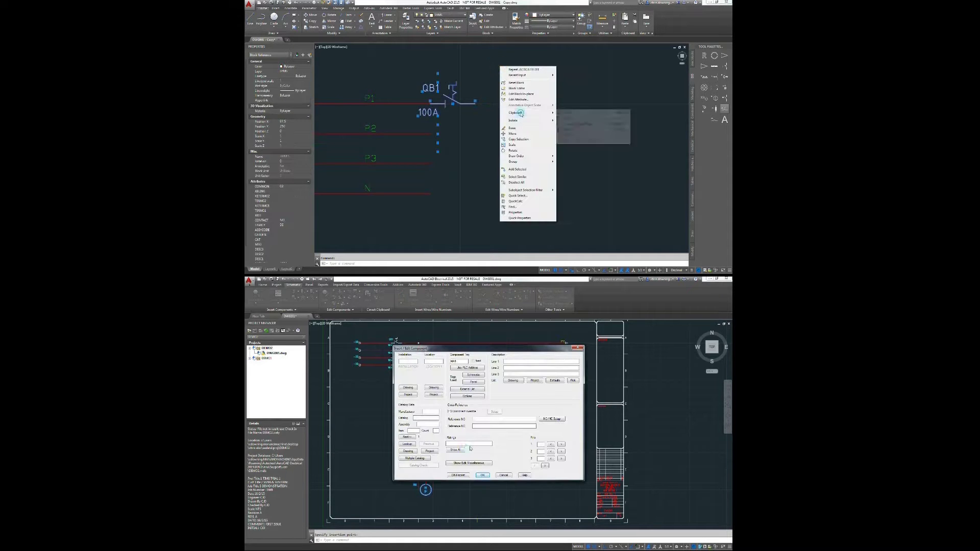
click(512, 134)
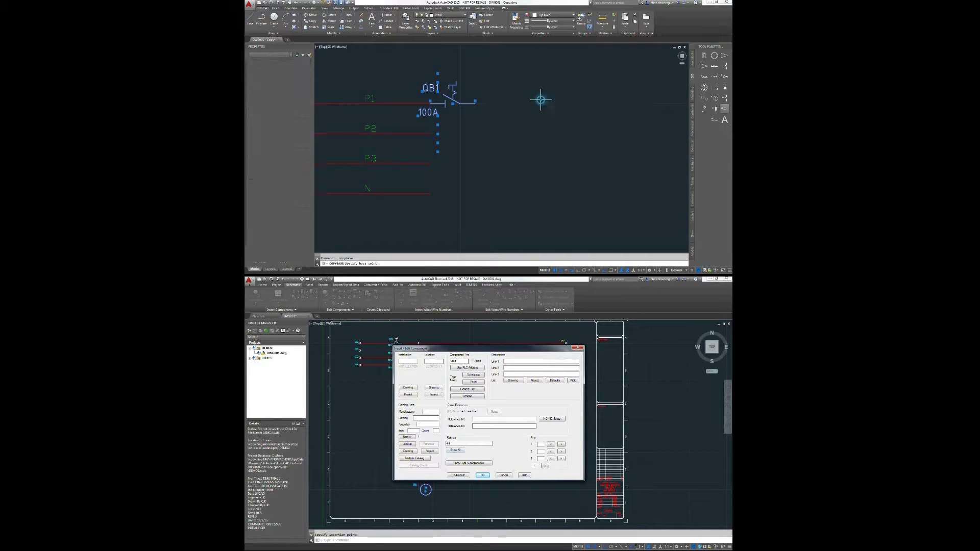
right_click(520, 124)
click(483, 475)
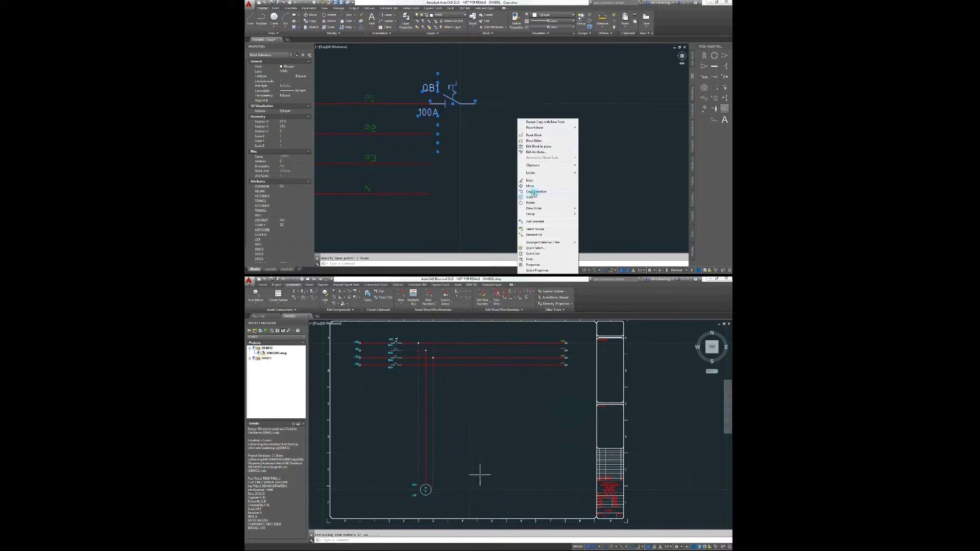
click(534, 192)
click(498, 146)
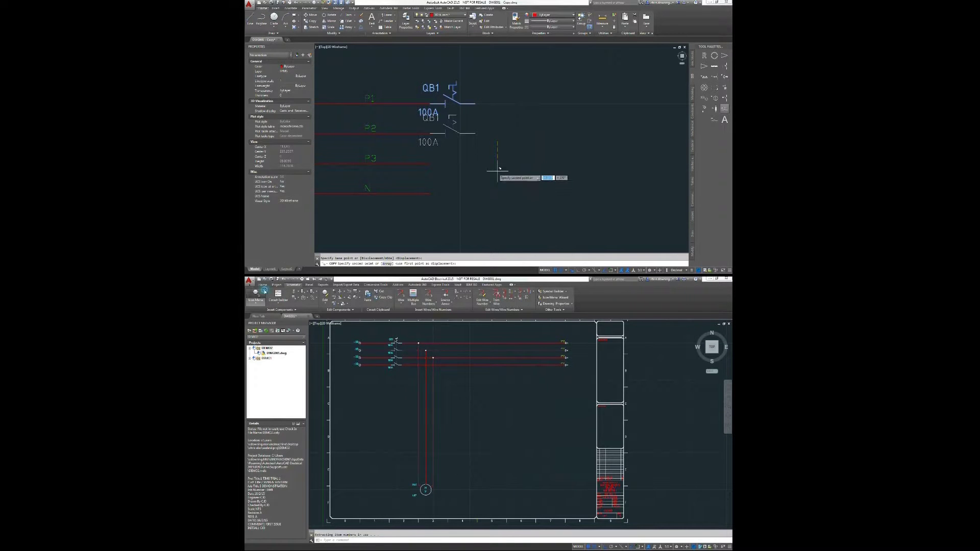
click(498, 204)
click(497, 231)
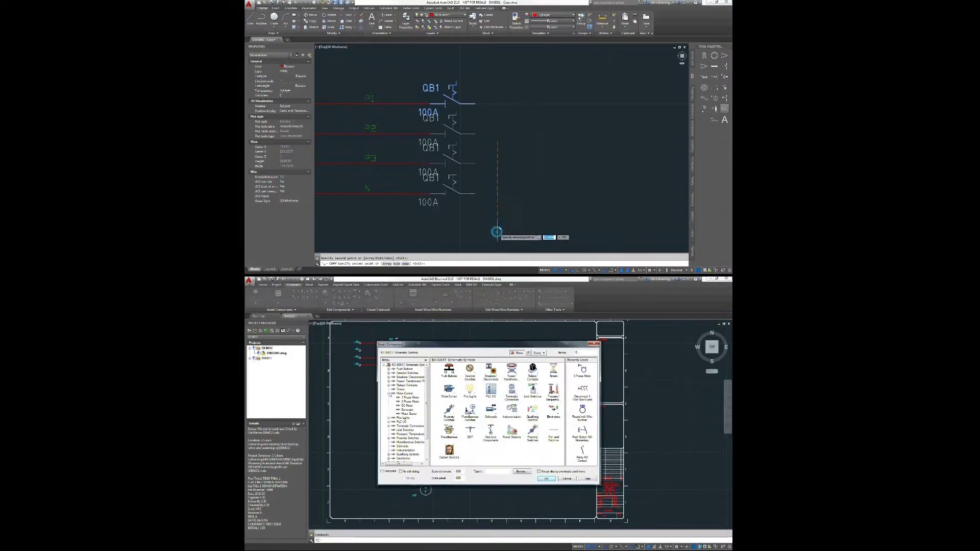
key(Escape)
Step: Close the QB1 attribute editor and choose a new component symbol to place
double_click(432, 178)
click(409, 380)
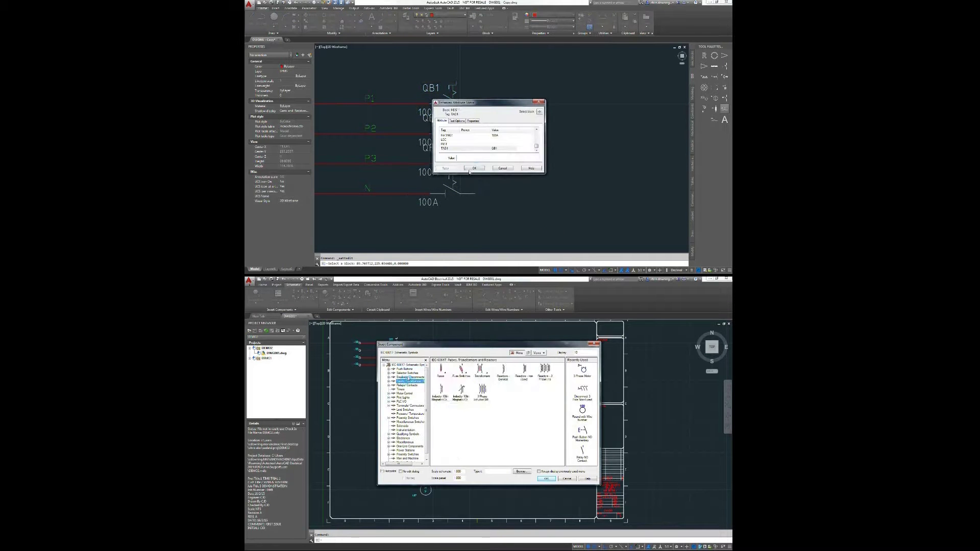
click(474, 168)
click(406, 387)
click(486, 372)
click(431, 145)
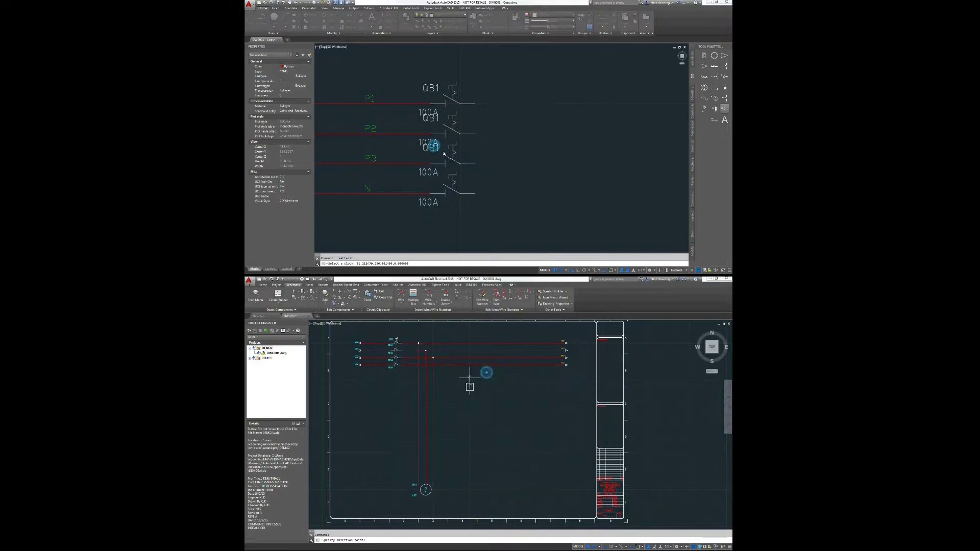
scroll(469, 386, up, 5)
Step: Place the three-pole component on the branch wire and insert a breaker block
click(475, 170)
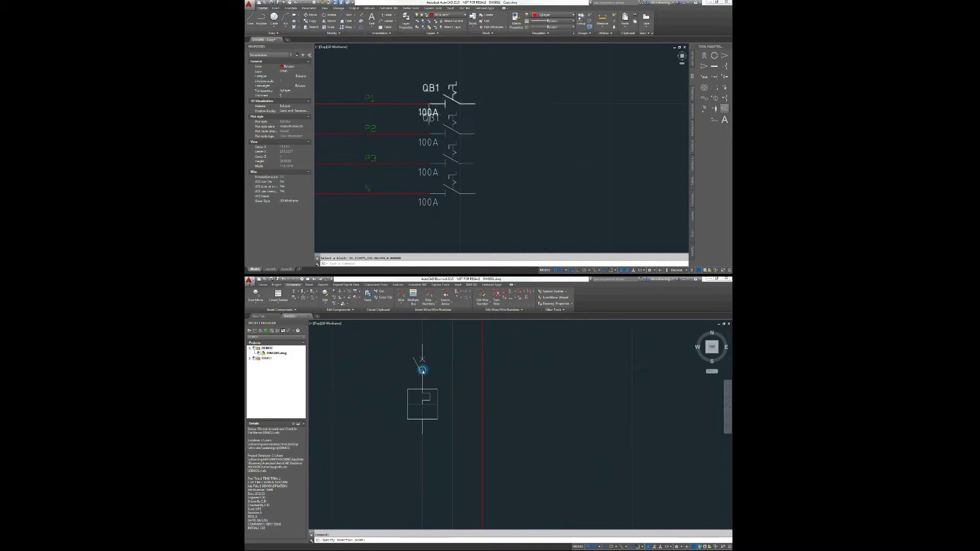
click(422, 371)
click(431, 115)
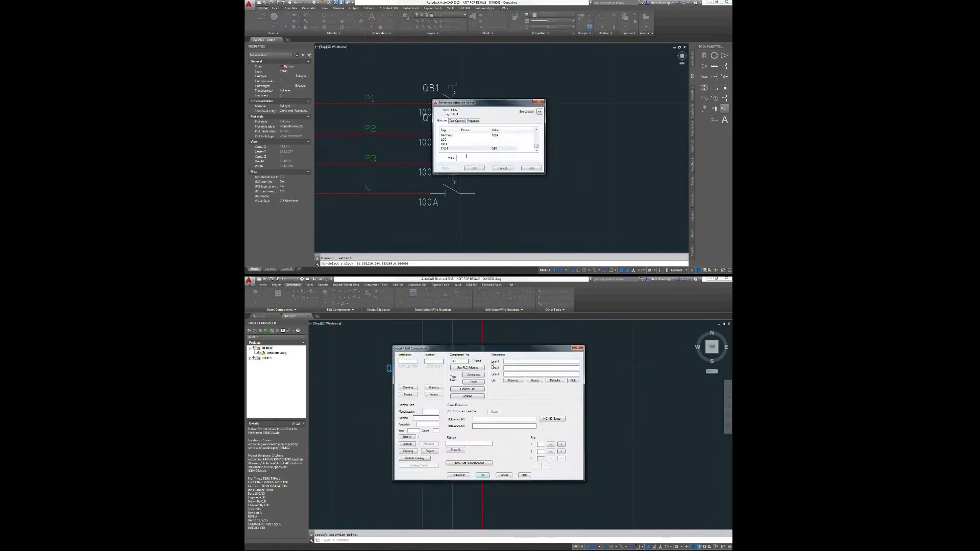
click(474, 168)
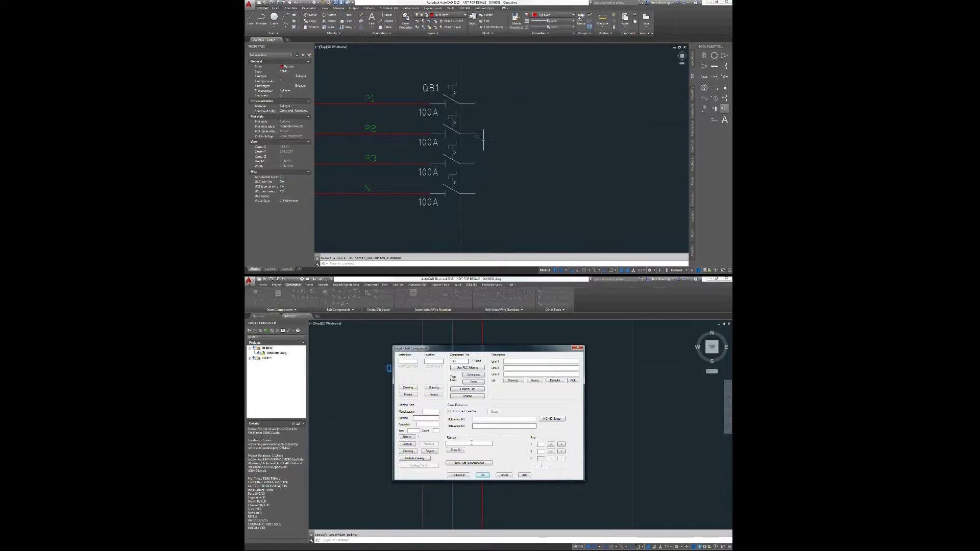
click(480, 475)
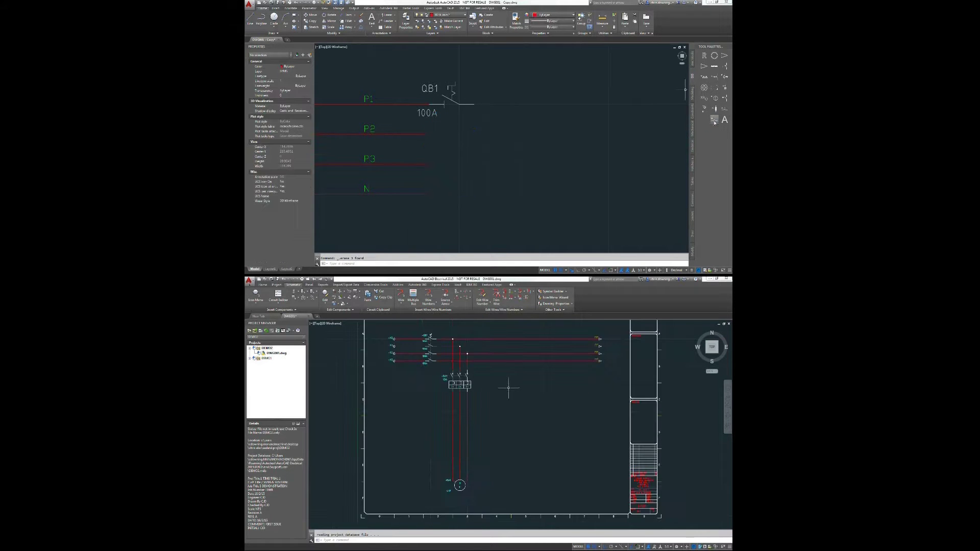
text(insert)
key(Return)
click(447, 155)
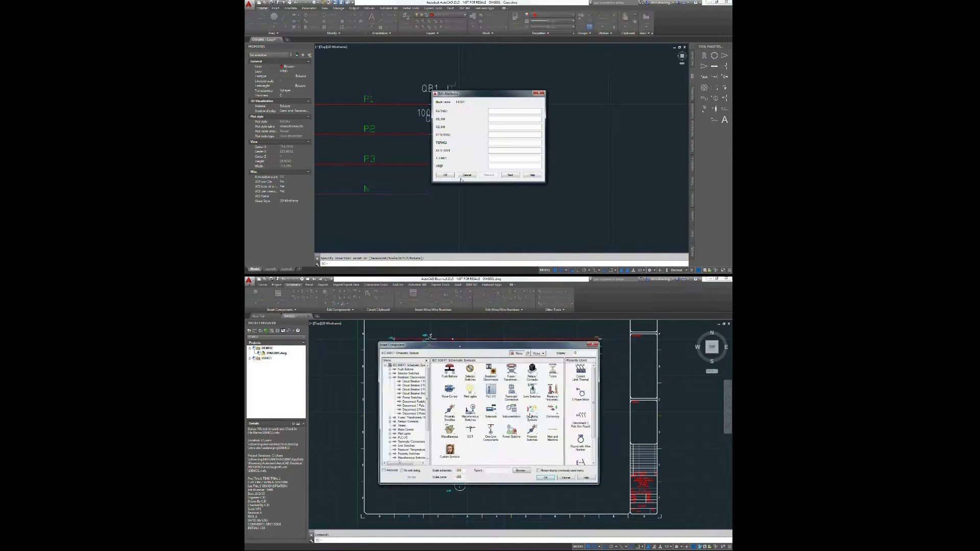
Step: Select a contact symbol from Motor Control > Motor Starters
click(389, 378)
click(404, 393)
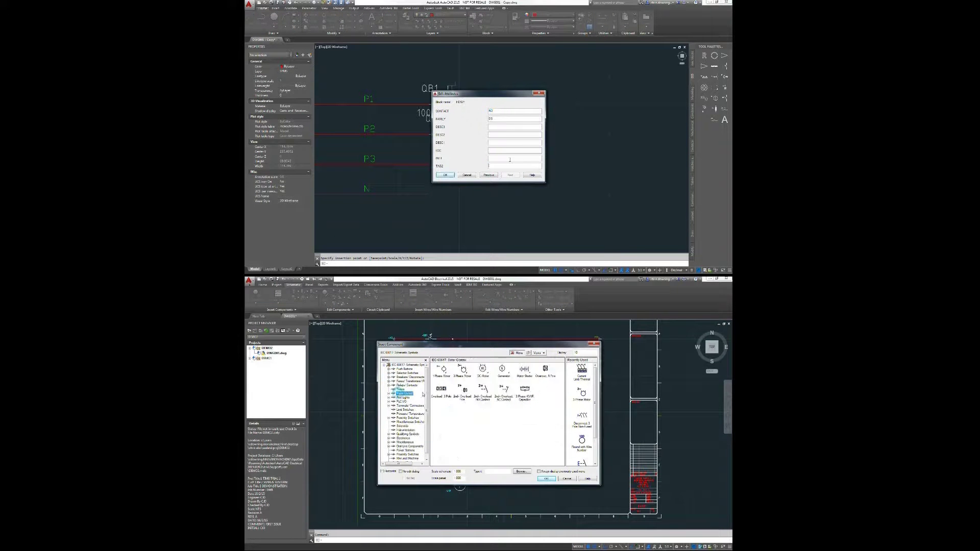
click(524, 370)
click(503, 372)
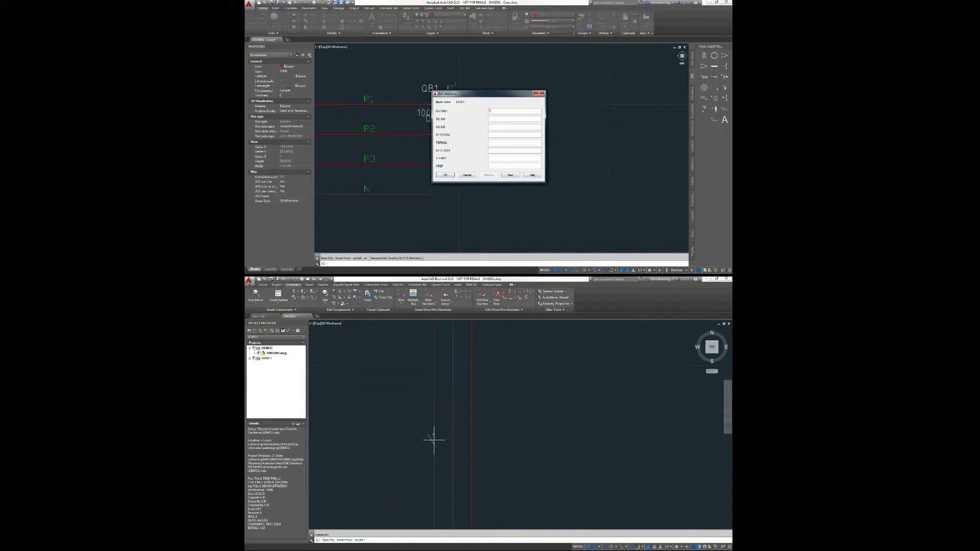
Step: Place the -QA starter contact on the motor wire, keeping its position and tag
click(434, 439)
click(497, 414)
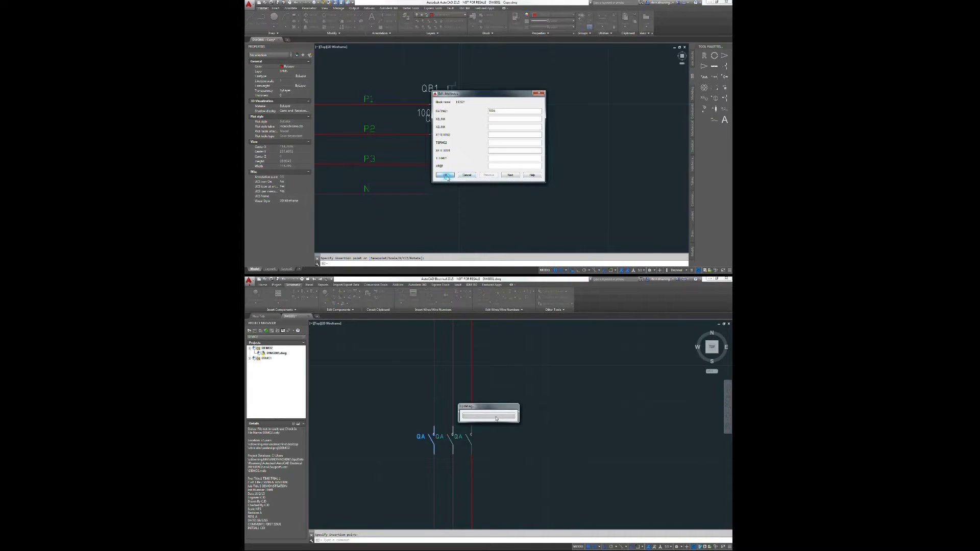
click(471, 456)
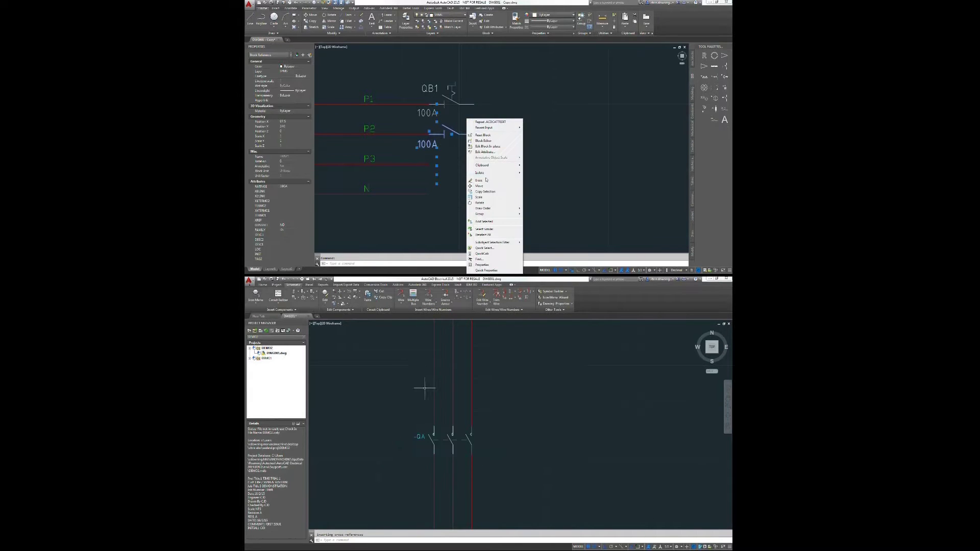
Step: Copy the 100A breaker onto the P3 line
click(486, 191)
click(481, 149)
click(481, 180)
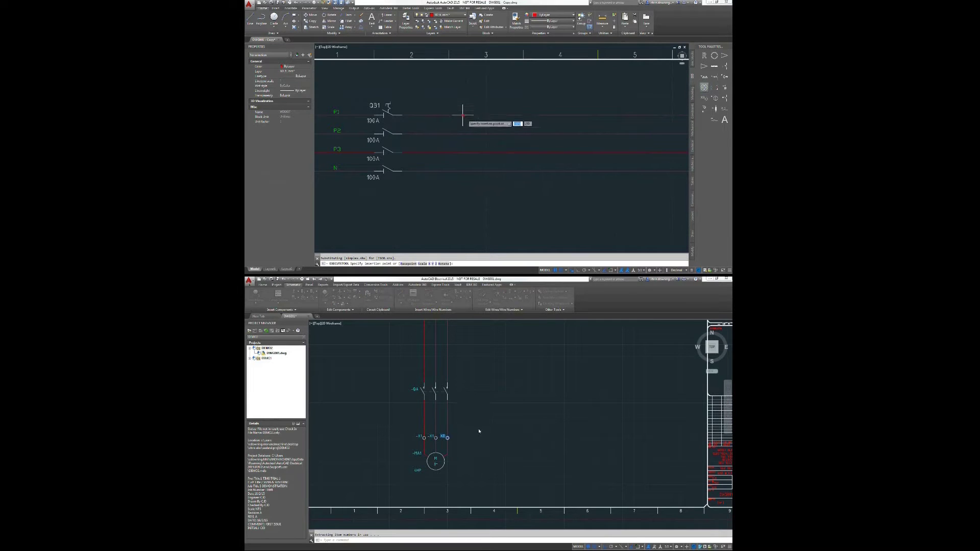
Step: Keep the existing values and move the top-drawing block onto a different layer
click(476, 429)
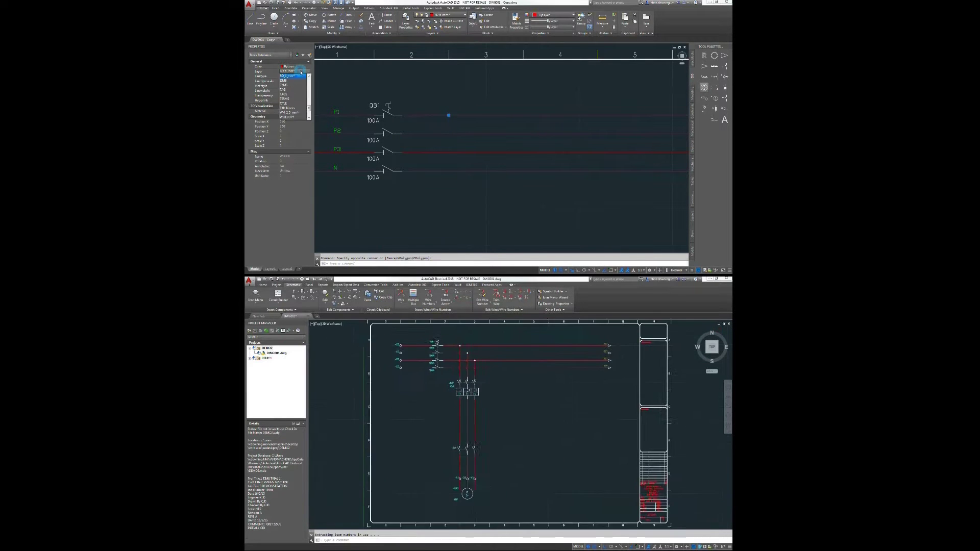
click(293, 85)
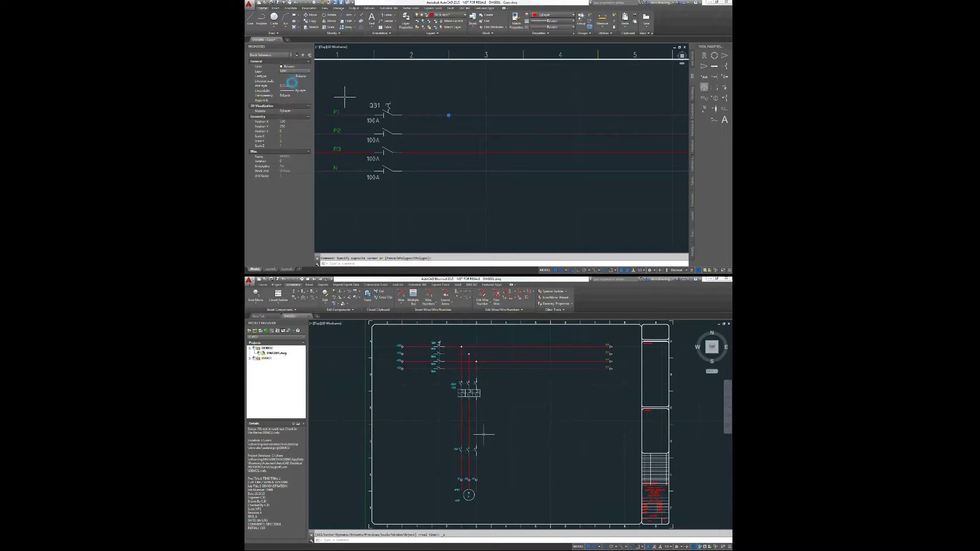
click(475, 159)
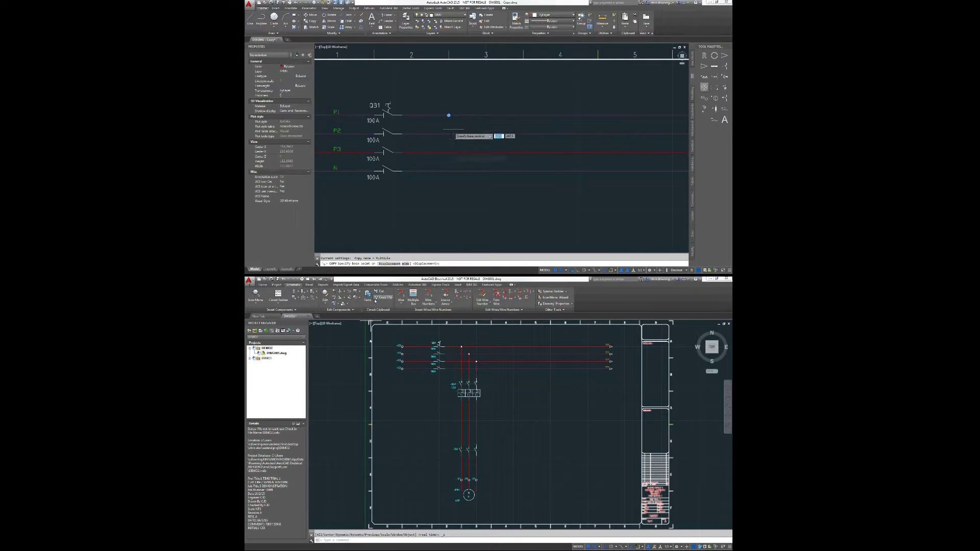
click(449, 115)
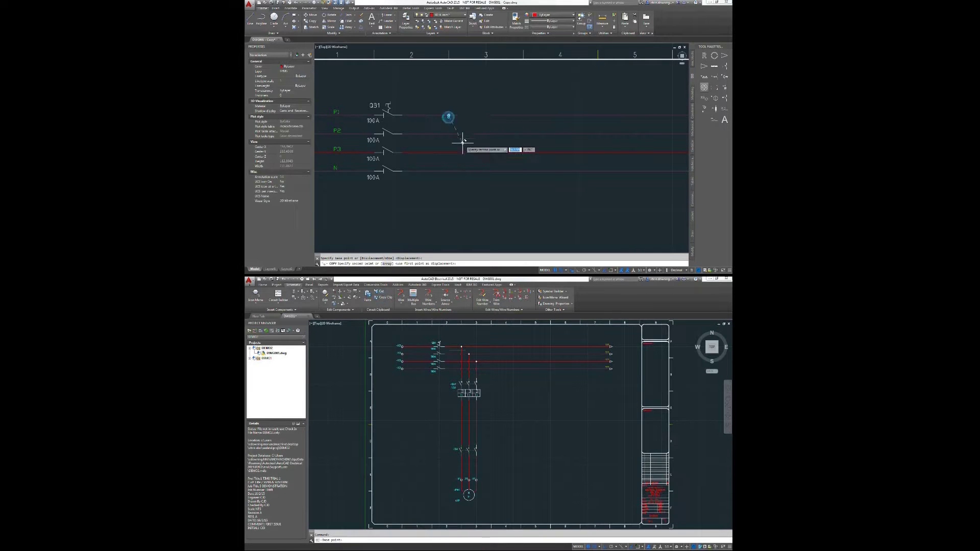
Step: Window-select the first motor circuit and paste it, starting a drop line from P1
click(449, 341)
key(Escape)
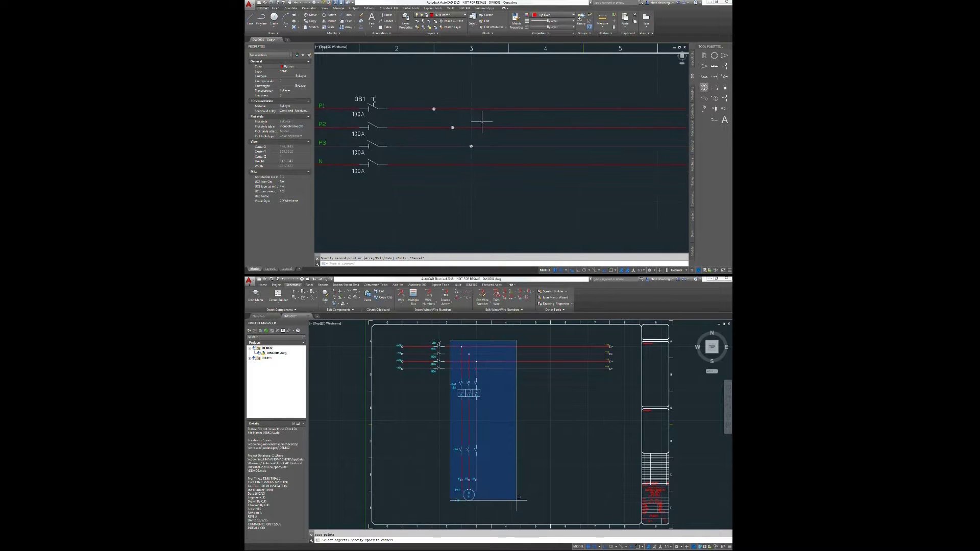
click(517, 499)
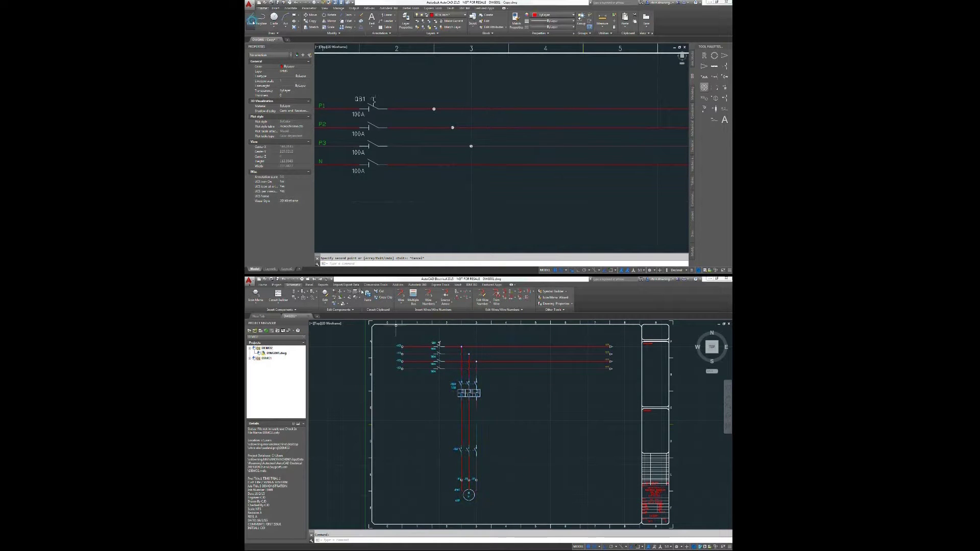
click(368, 295)
click(433, 110)
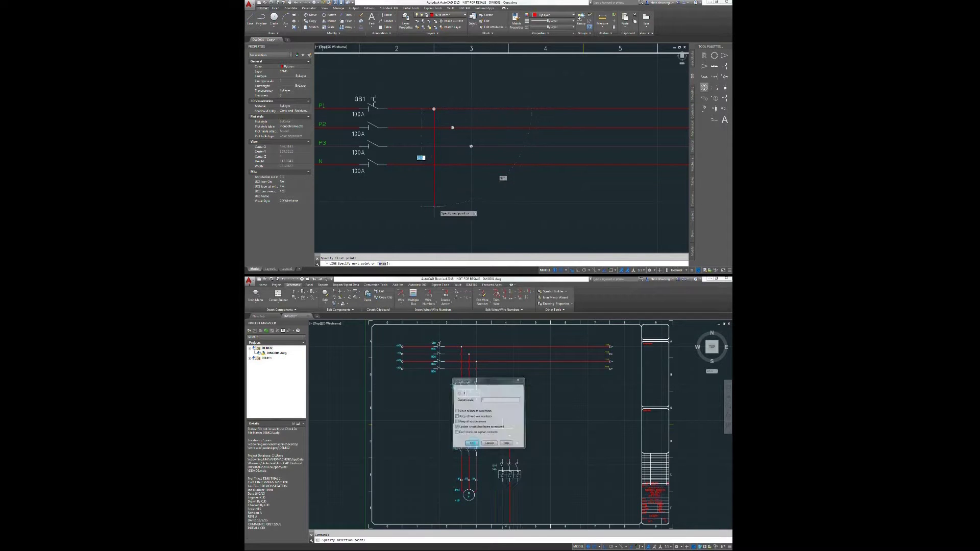
click(472, 443)
Step: Place two copies of the motor circuit to the right and select the P1, P2, P3, N labels
key(Escape)
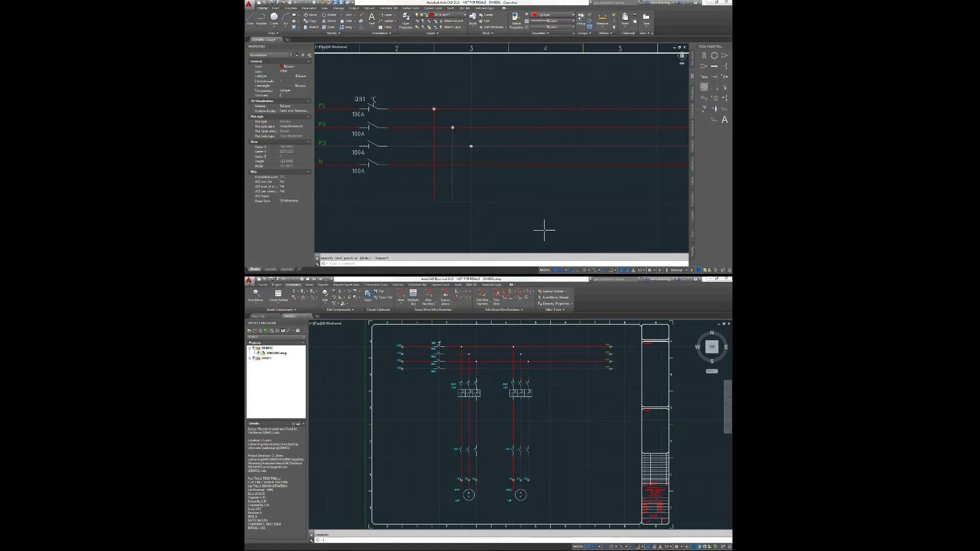
click(569, 417)
click(472, 443)
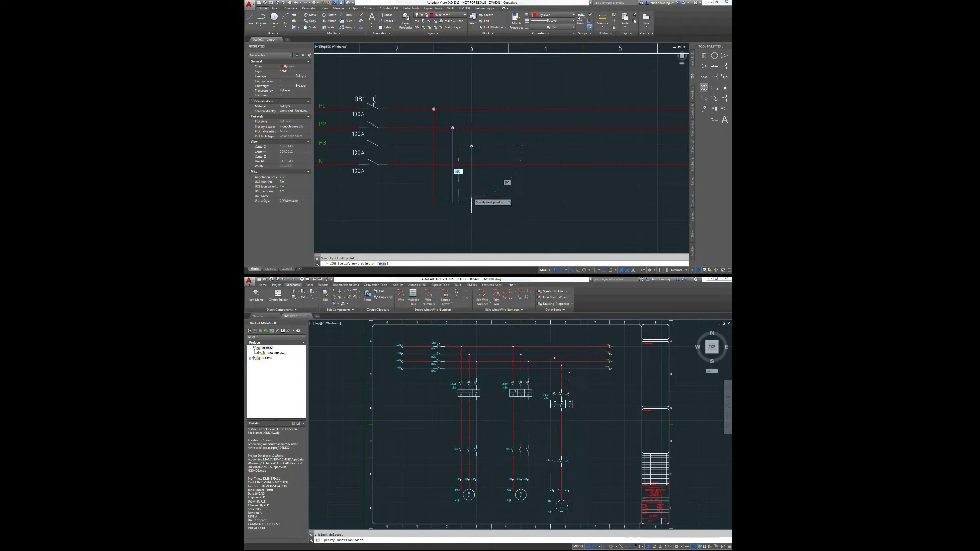
middle_drag(462, 146, 443, 126)
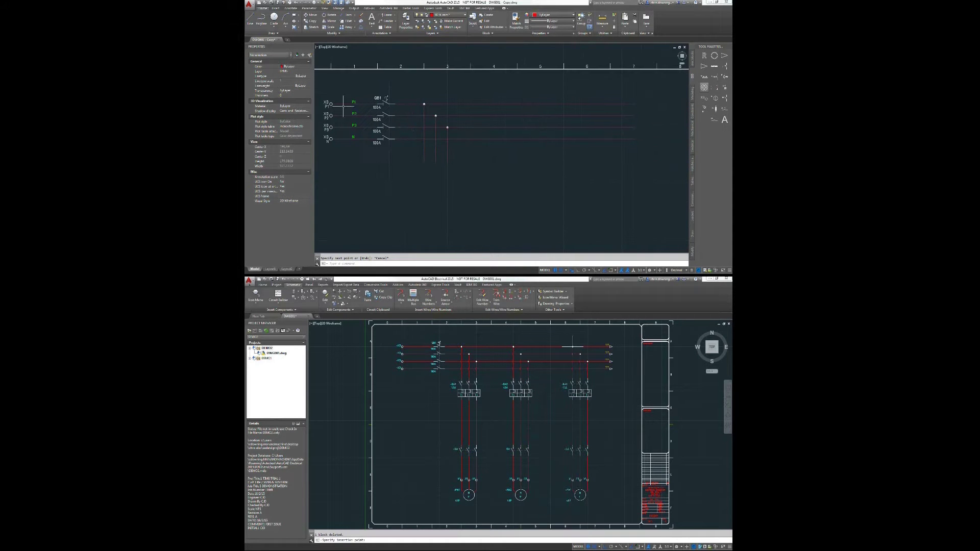
drag(346, 94, 391, 146)
Step: Copy the P1, P2, P3 and N labels to the ends of the bus lines
right_click(368, 159)
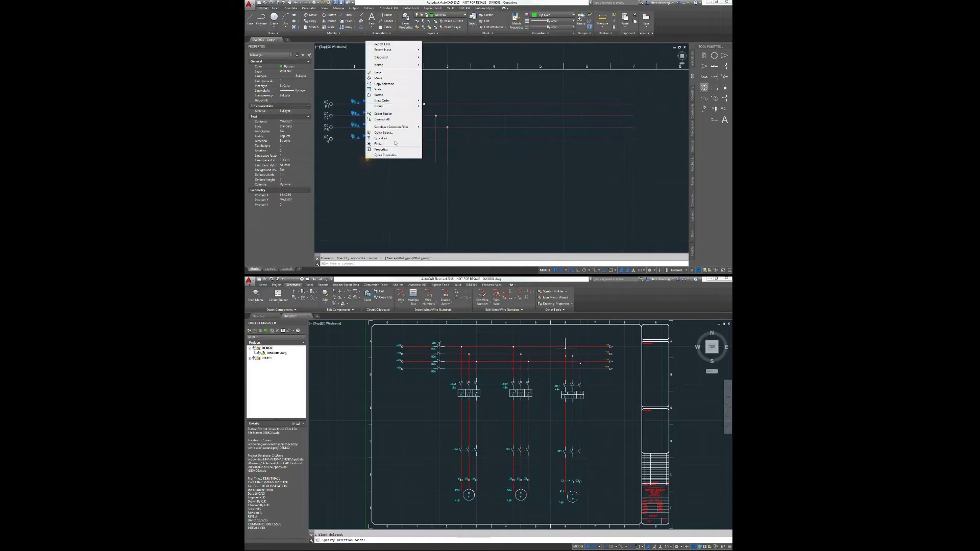
click(384, 82)
click(456, 188)
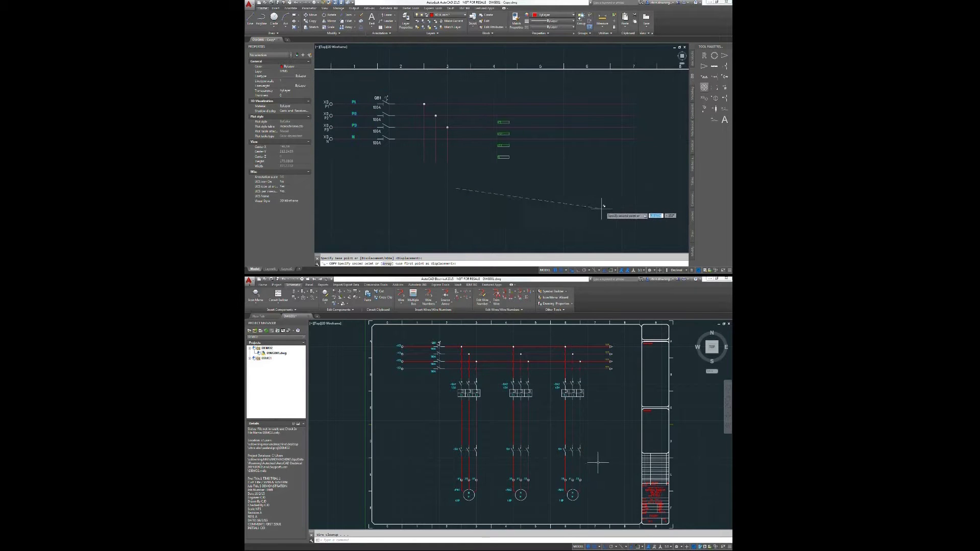
click(590, 185)
key(Return)
Step: Edit the copied P1 label and bring up the three-phase wire numbering settings
click(487, 101)
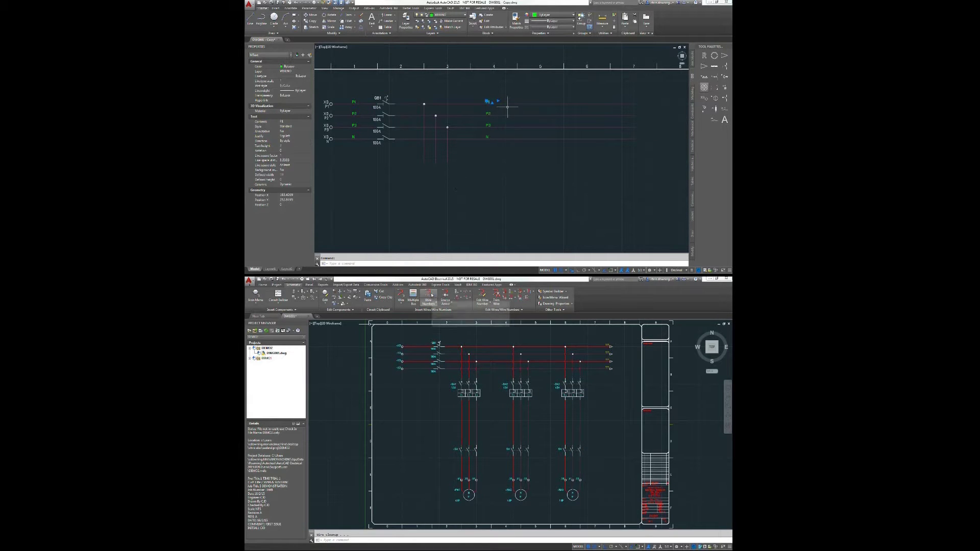
click(430, 297)
scroll(507, 98, up, 2)
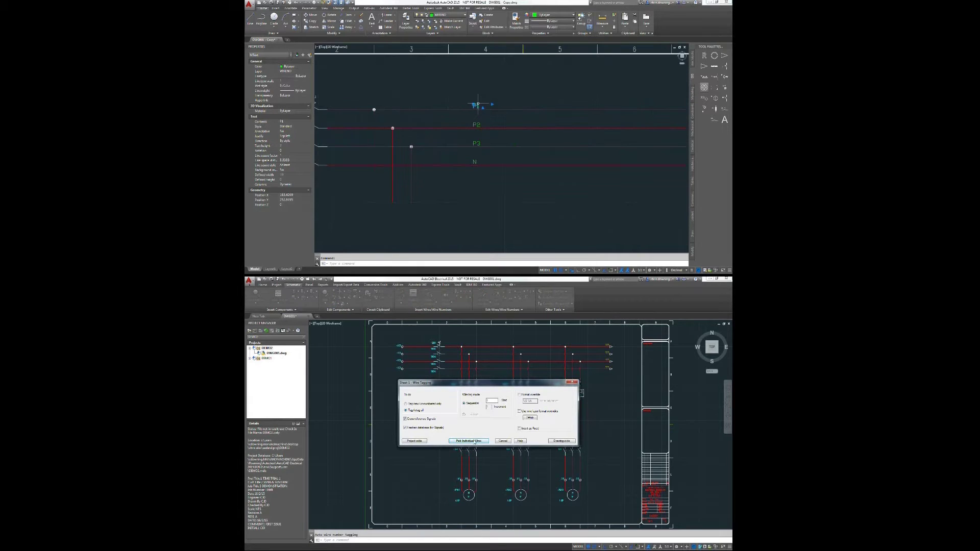
double_click(477, 105)
click(502, 441)
click(430, 304)
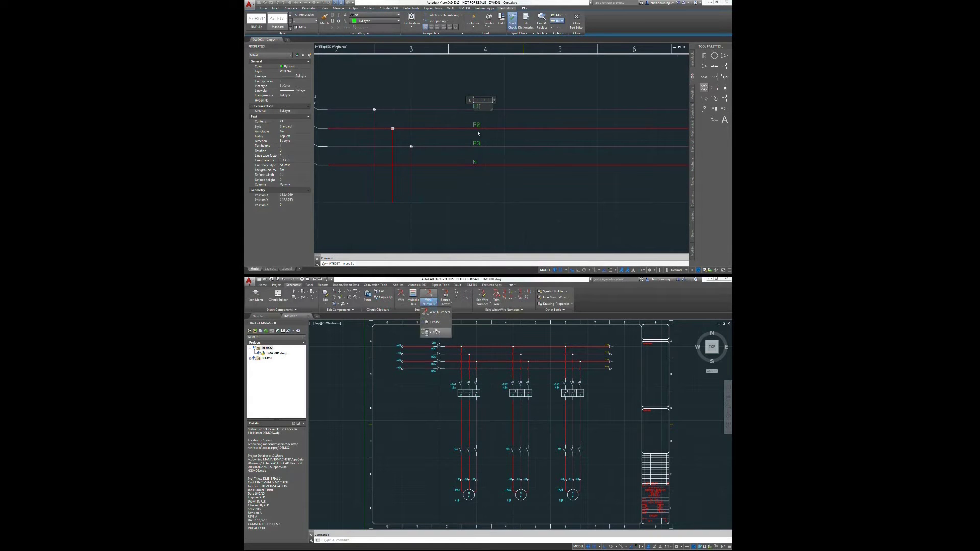
click(433, 323)
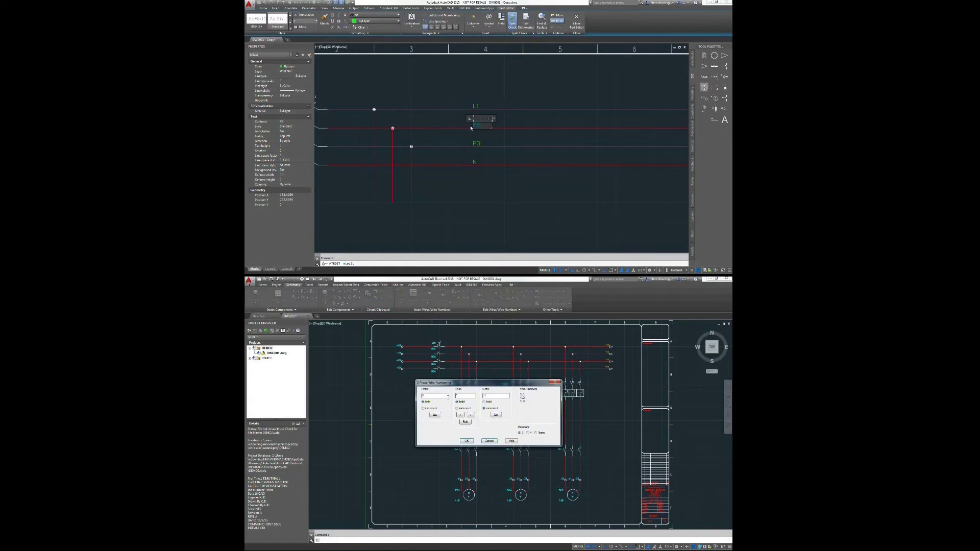
Step: Rename the copied labels to L2 and L3 and place three-phase wire numbers on the bus
key(Return)
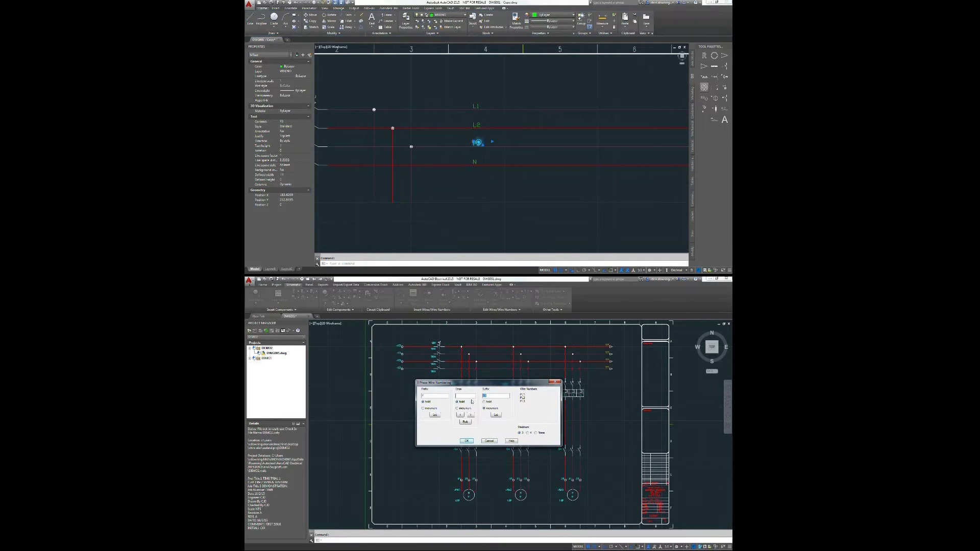
click(479, 143)
text(L)
click(472, 442)
click(503, 164)
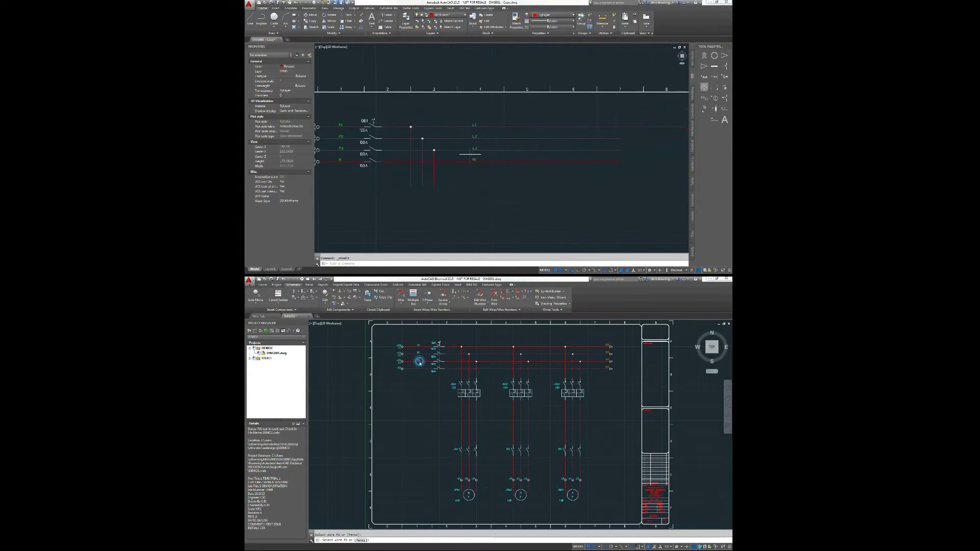
Step: Start copying the three vertical drop wires, then cancel the copy
middle_drag(493, 146, 486, 111)
drag(399, 99, 448, 181)
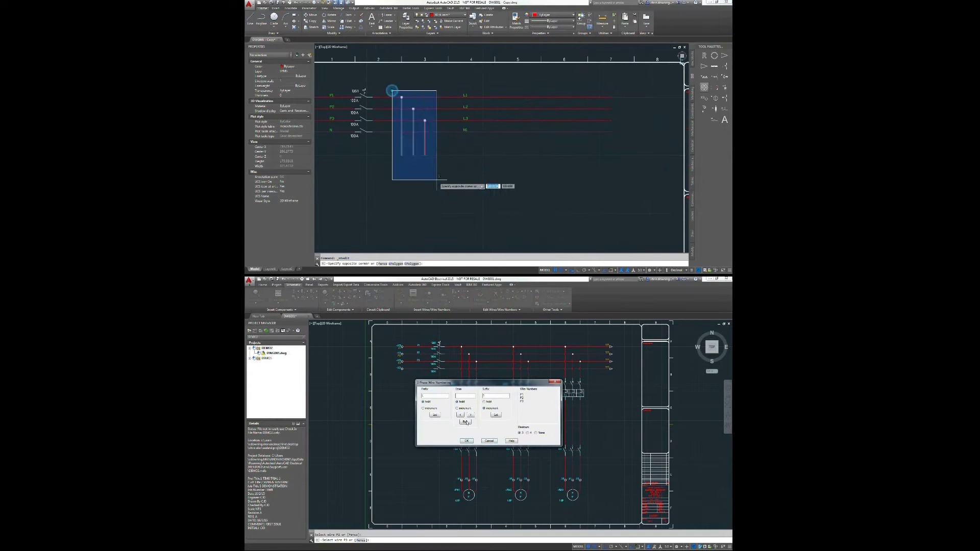
right_click(447, 182)
click(466, 441)
click(466, 114)
click(431, 180)
key(Escape)
click(492, 352)
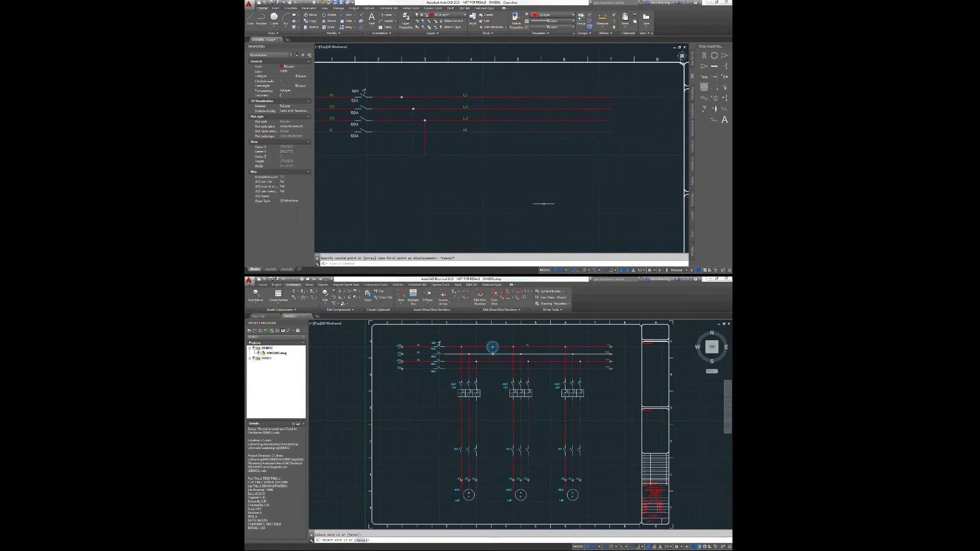
Step: Close the three-phase numbering settings and make SYMS the current layer
click(492, 362)
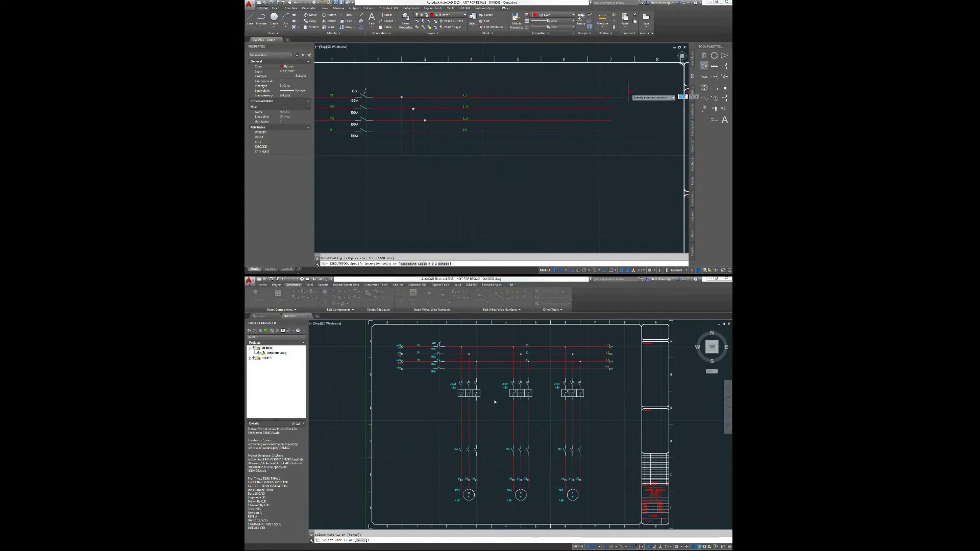
click(452, 15)
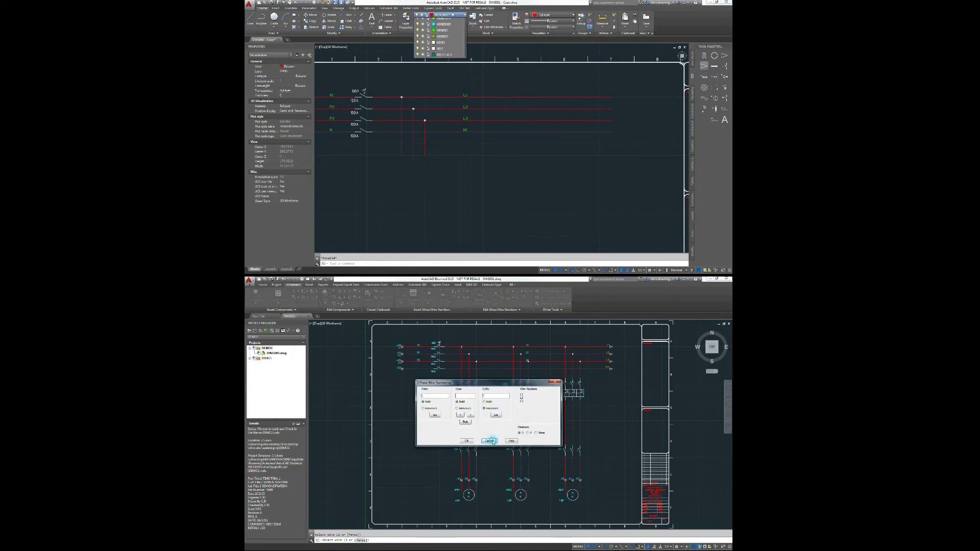
click(490, 441)
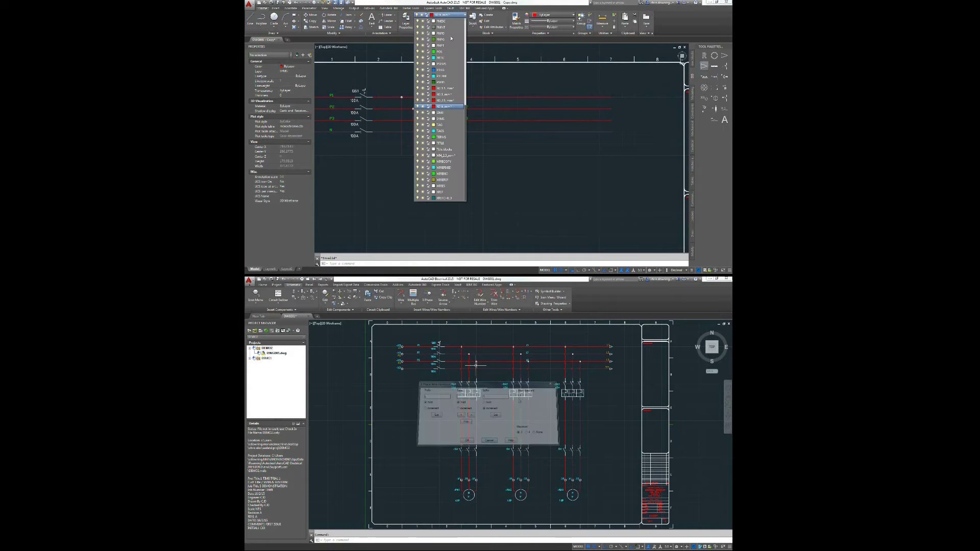
click(440, 121)
Step: Insert the arrow symbol at the L1 line end and add a single wire number below
right_click(417, 371)
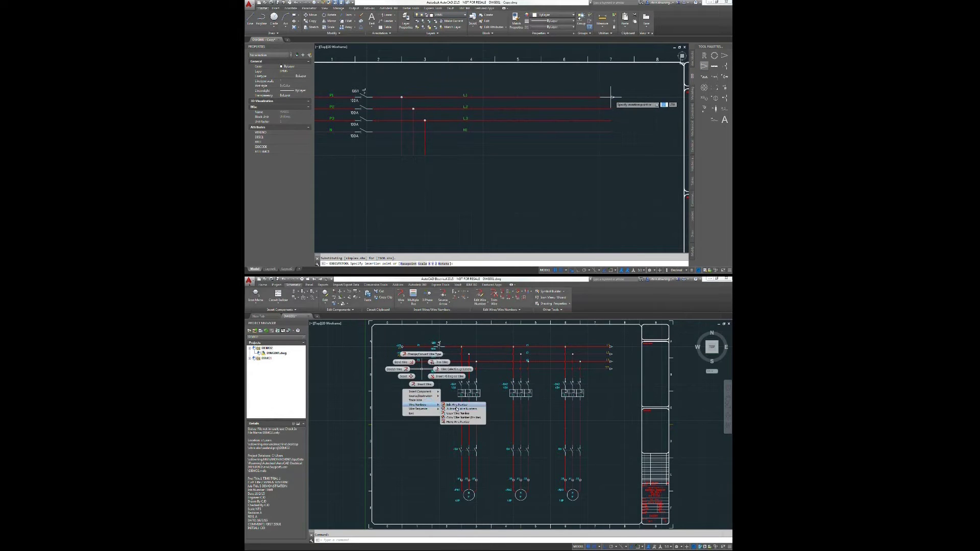
click(612, 97)
click(458, 409)
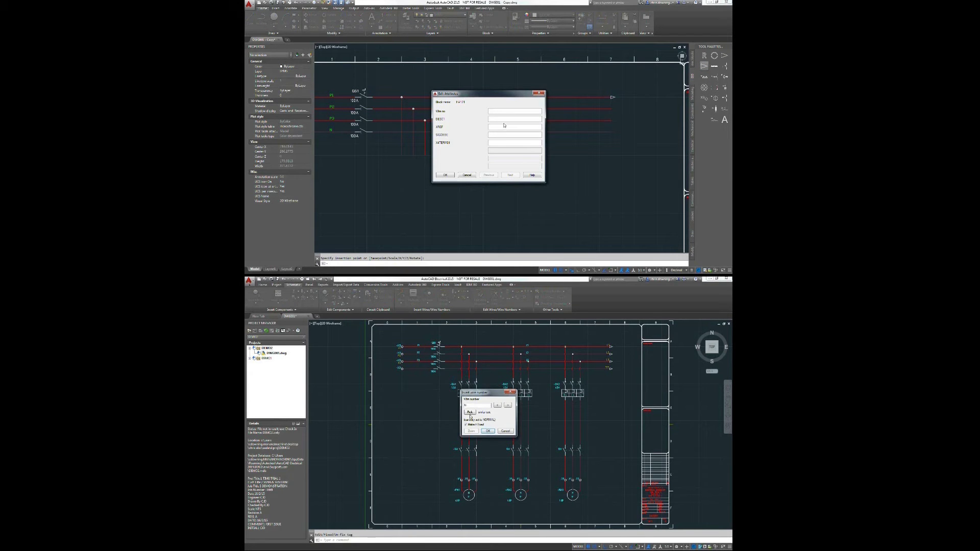
click(488, 433)
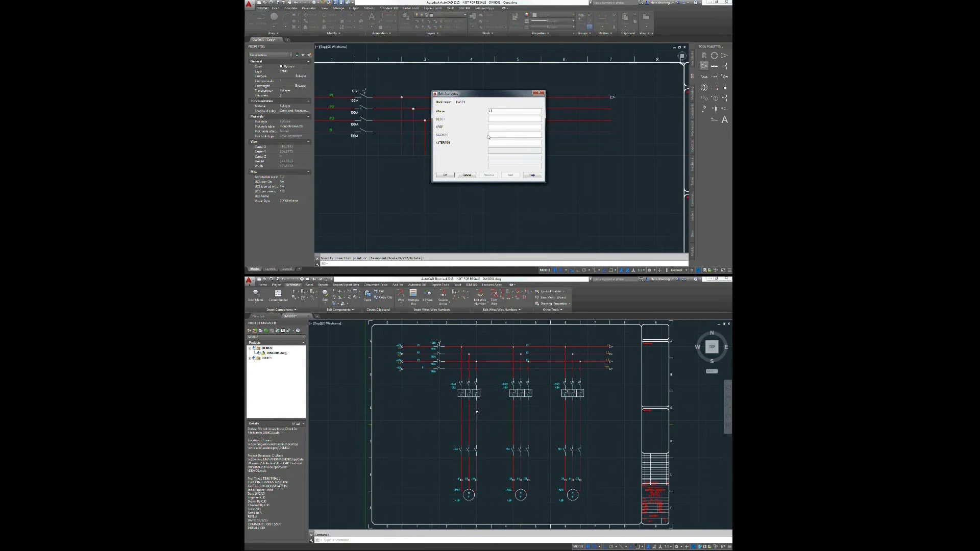
click(446, 175)
click(495, 369)
right_click(613, 97)
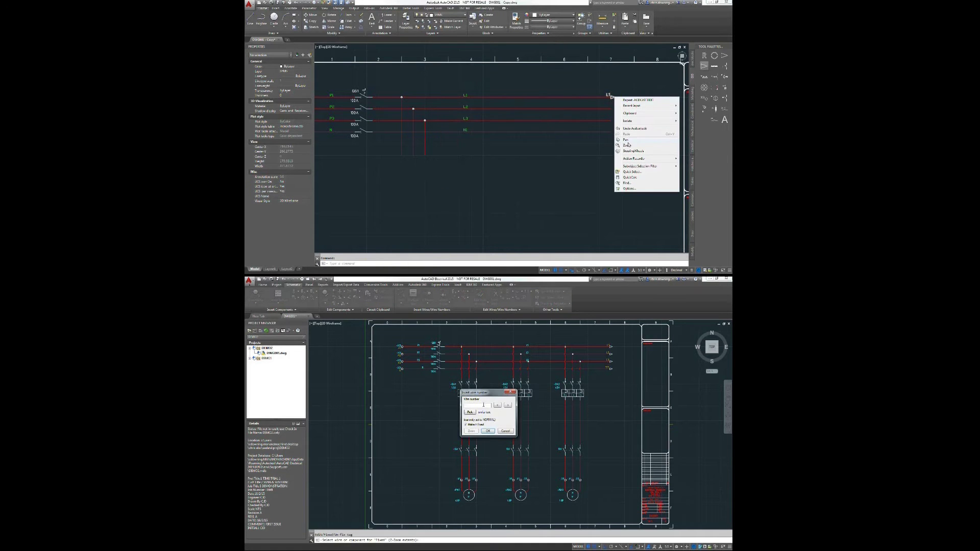
Step: Copy the L1 arrow symbol onto the L2, L3 and N lines
key(Escape)
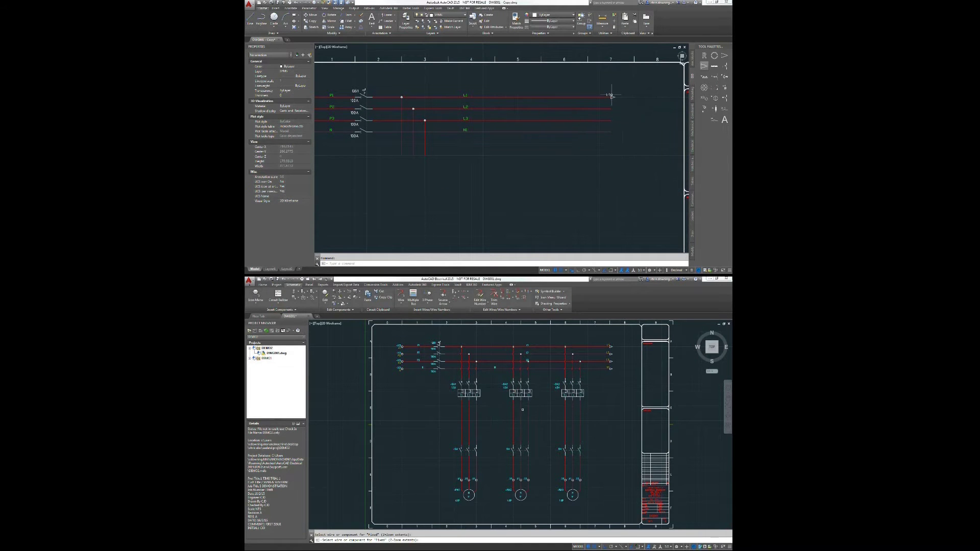
click(610, 97)
right_click(625, 101)
click(645, 175)
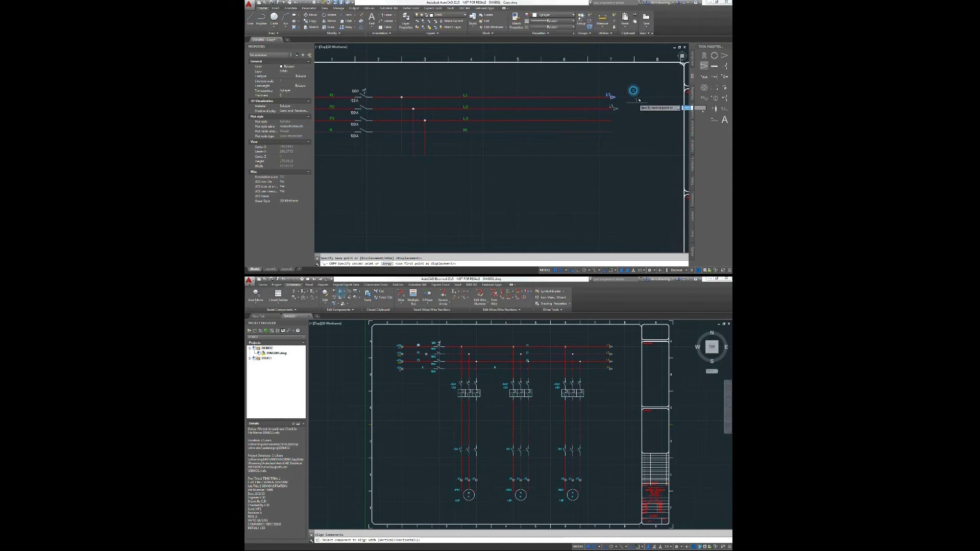
click(633, 92)
click(635, 127)
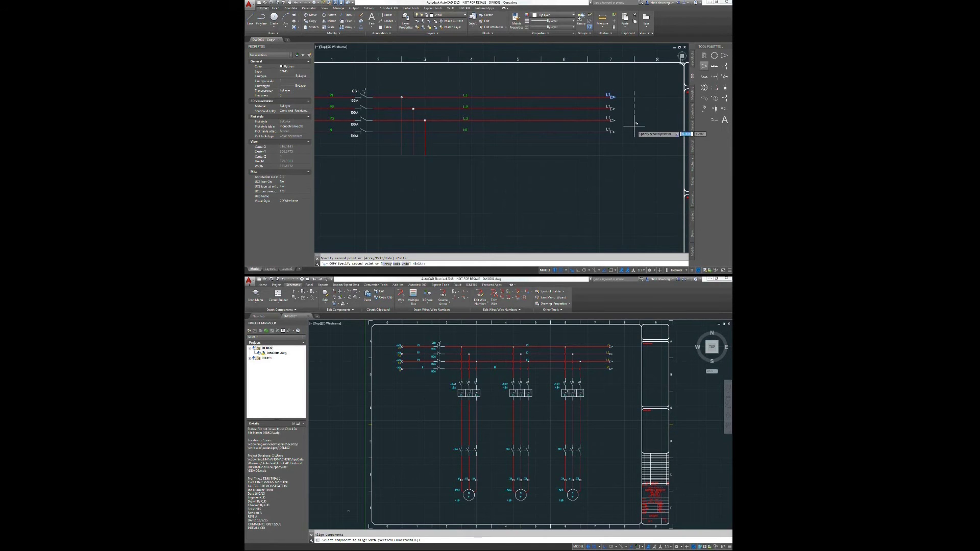
middle_drag(635, 128, 646, 131)
key(Escape)
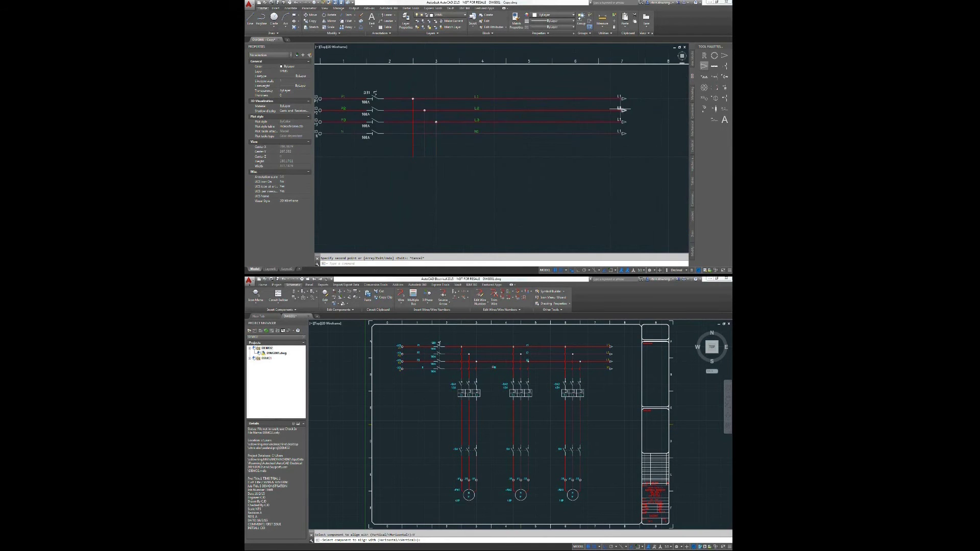
Step: Relabel the L2, L3 and N arrows and pick a lower component for alignment
double_click(620, 109)
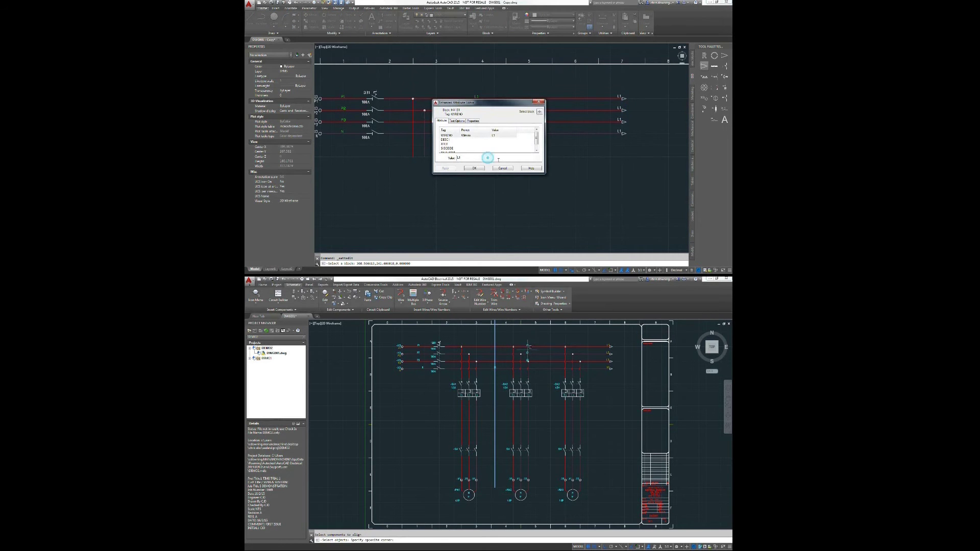
click(472, 169)
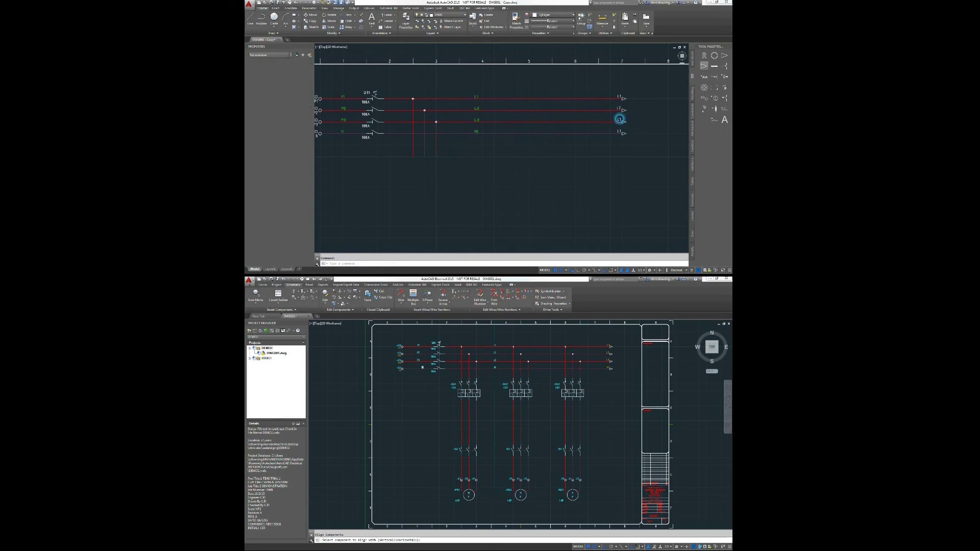
double_click(623, 121)
click(419, 359)
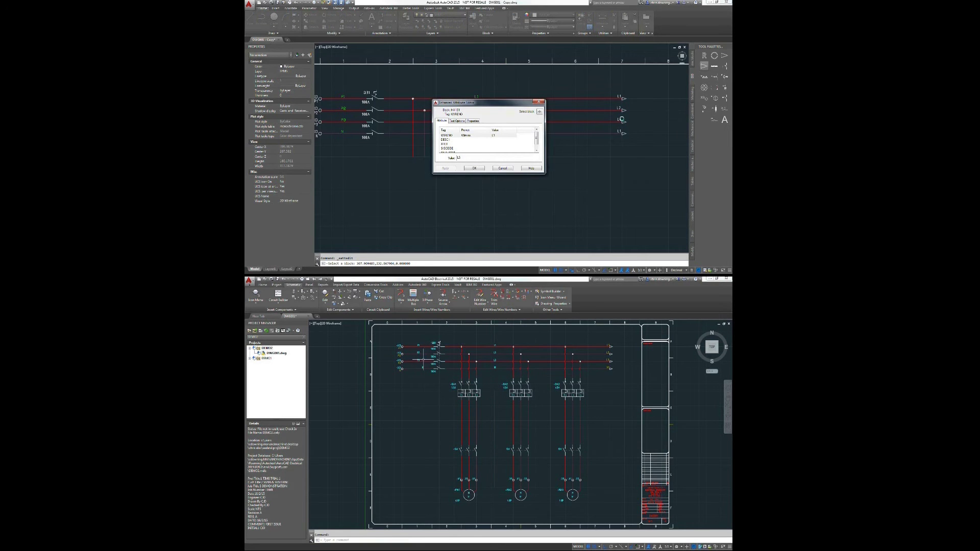
click(475, 170)
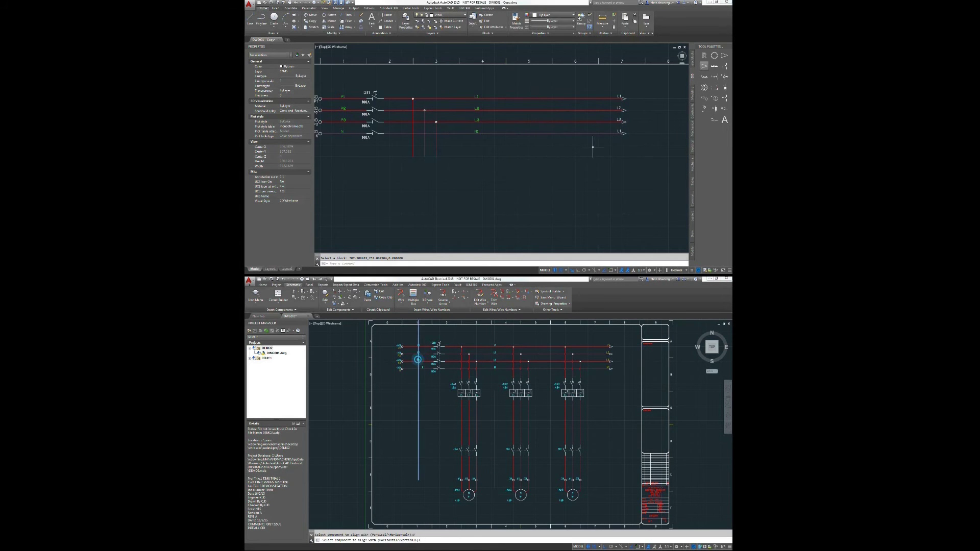
click(618, 132)
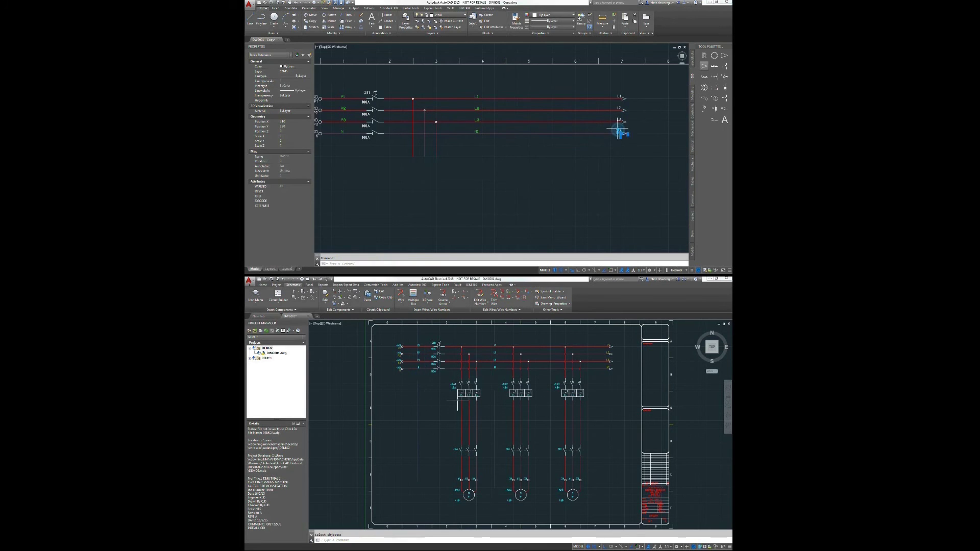
double_click(619, 131)
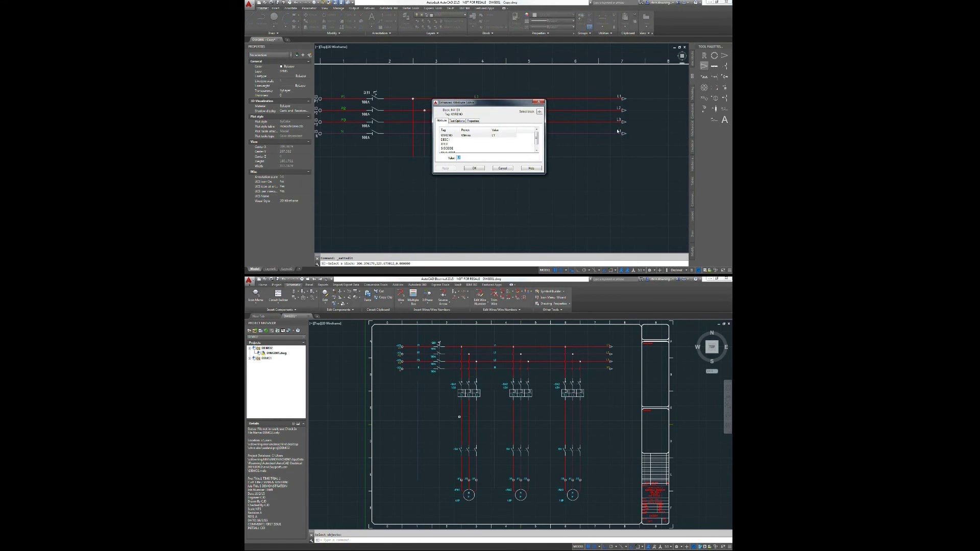